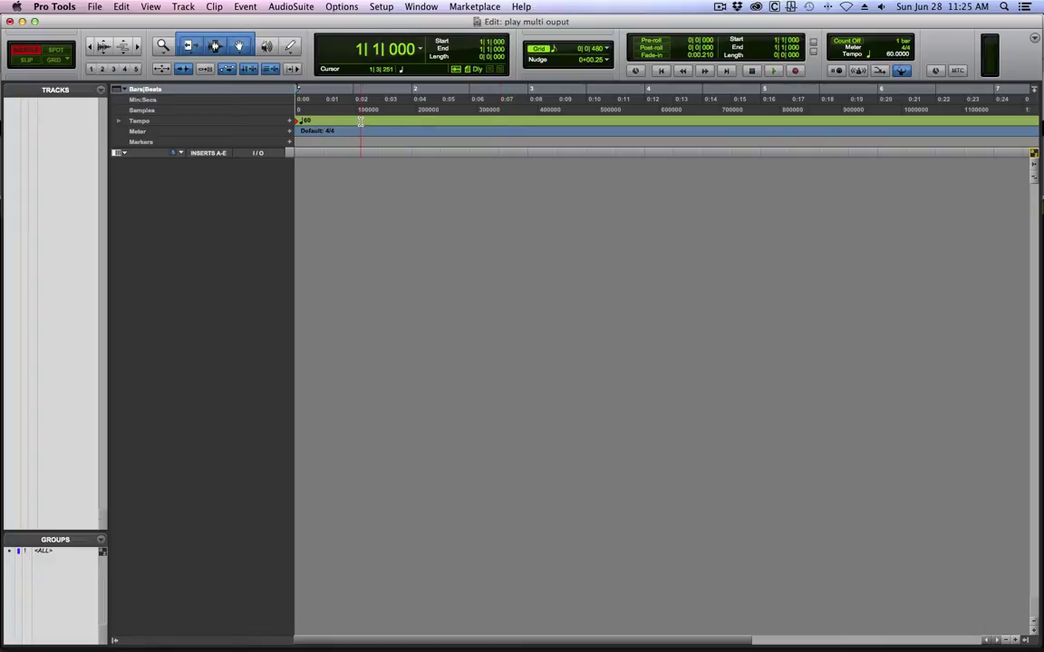
Step: Add a Click track and a new stereo instrument track, Inst 1, to the session
{"action": "left_click", "coordinate": [183, 6]}
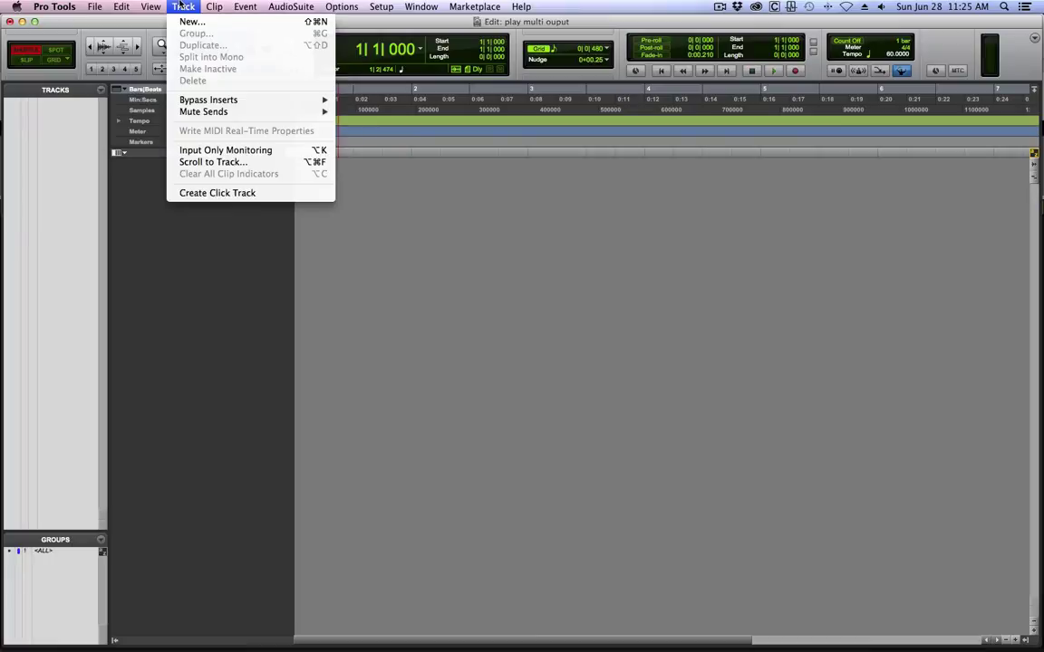
{"action": "left_click", "coordinate": [218, 192]}
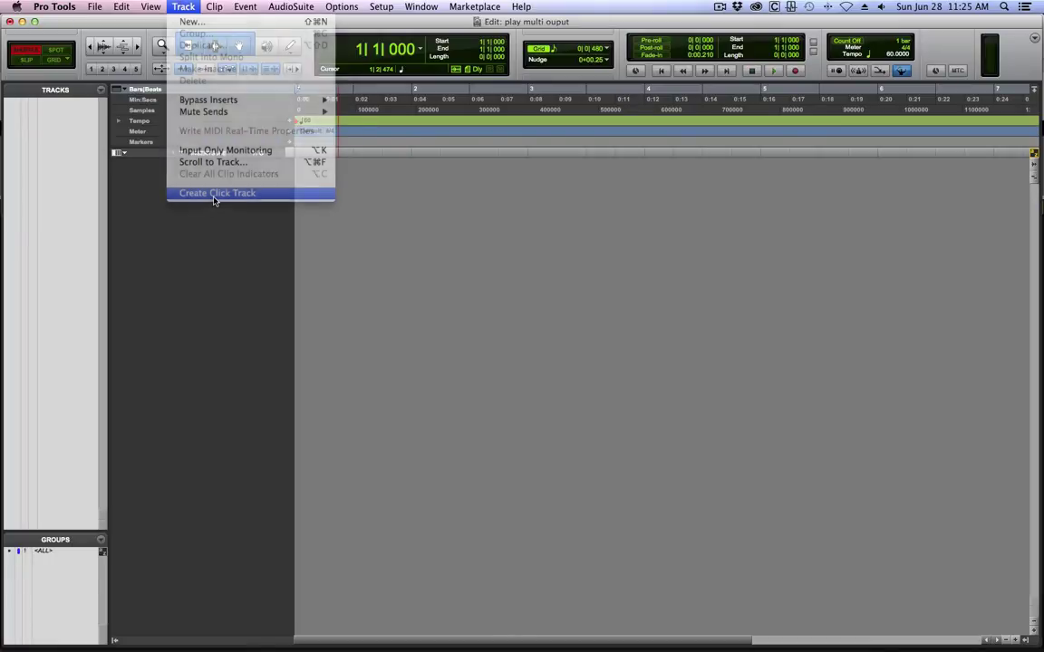
{"action": "left_click", "coordinate": [183, 6]}
{"action": "left_click", "coordinate": [186, 20]}
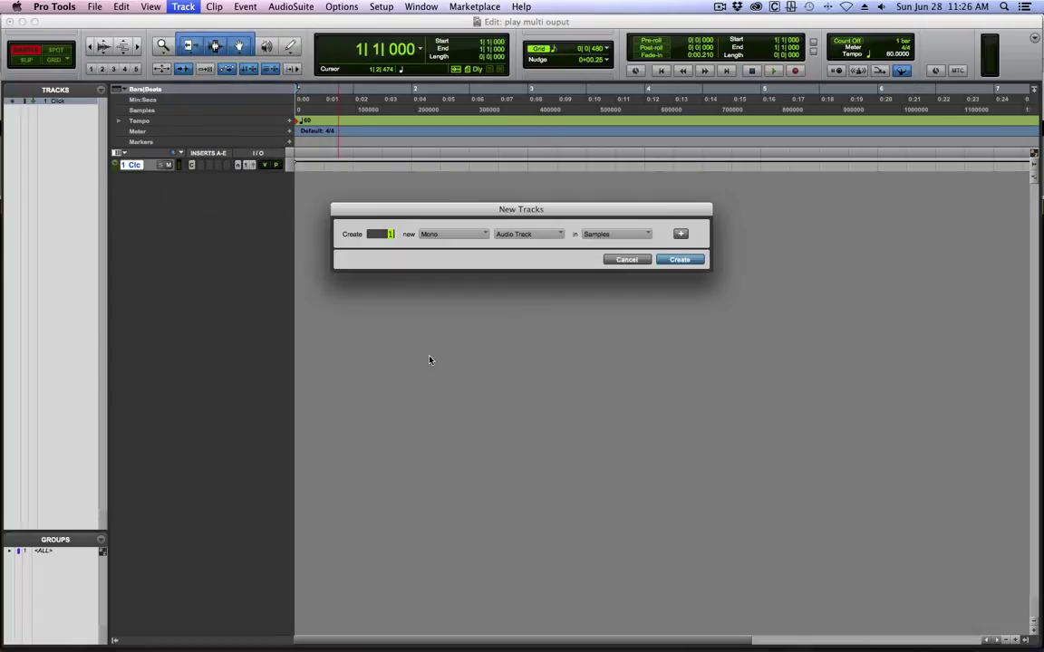
{"action": "left_click", "coordinate": [462, 235]}
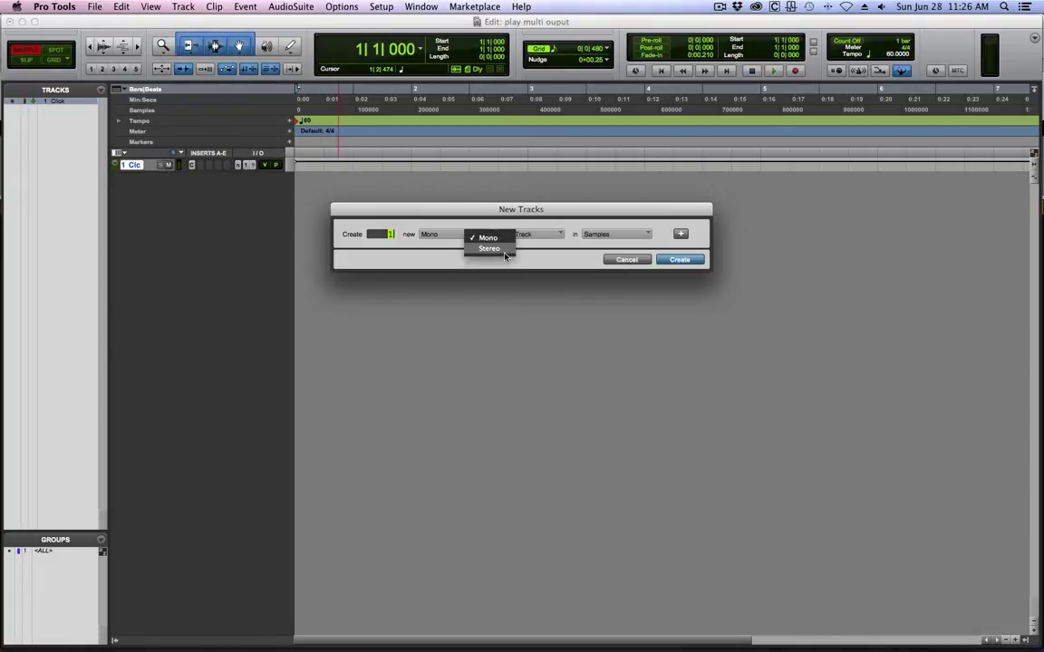
{"action": "left_click", "coordinate": [488, 248]}
{"action": "left_click", "coordinate": [548, 234]}
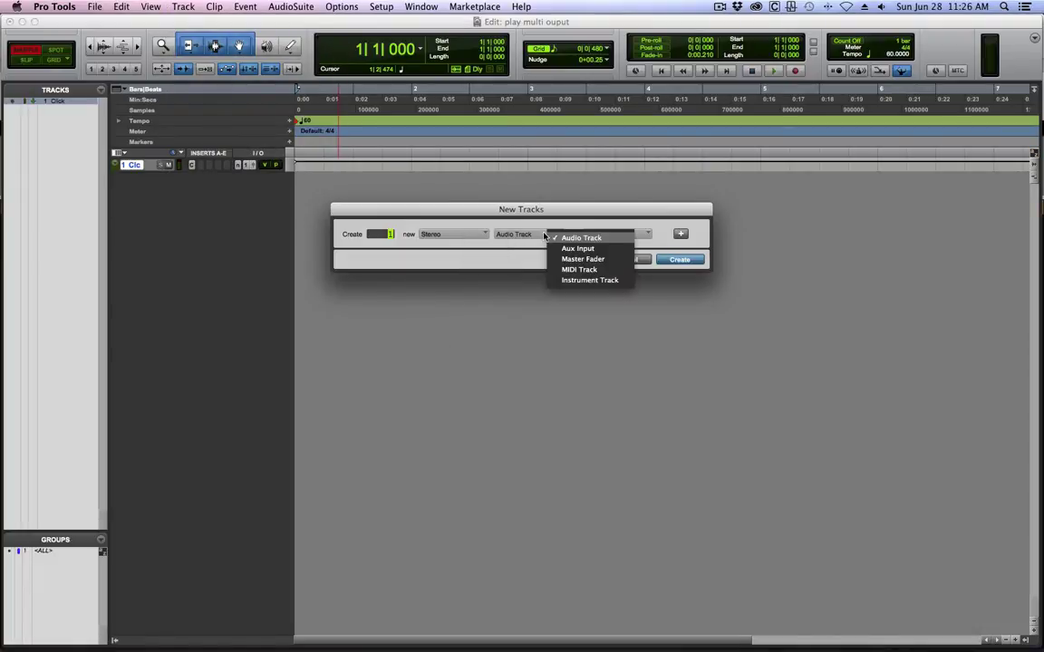
{"action": "left_click", "coordinate": [587, 280]}
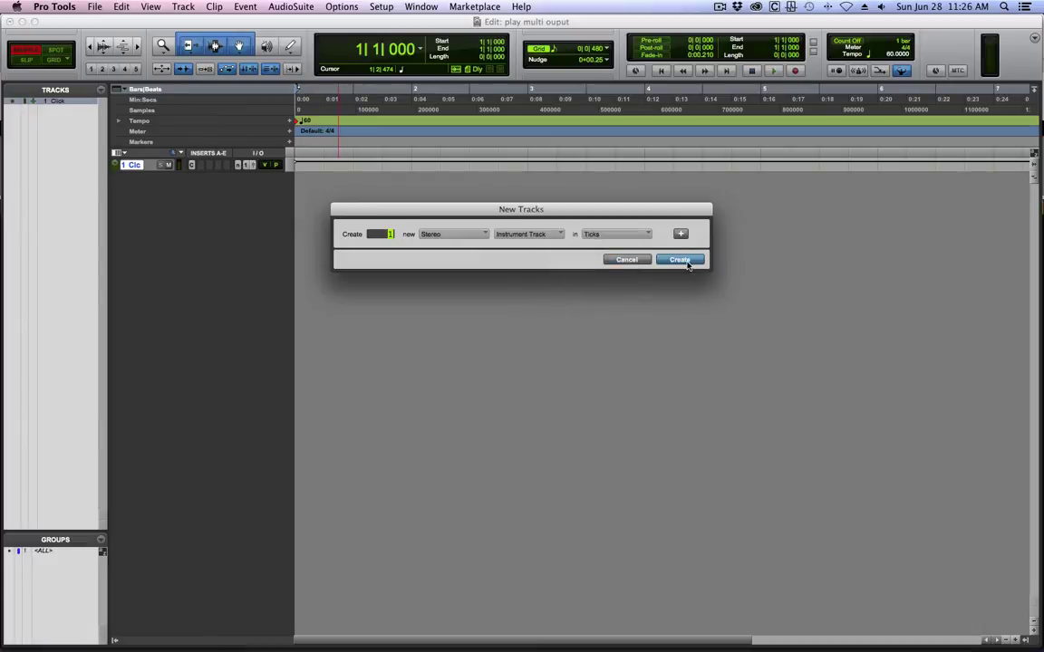
{"action": "left_click", "coordinate": [688, 262]}
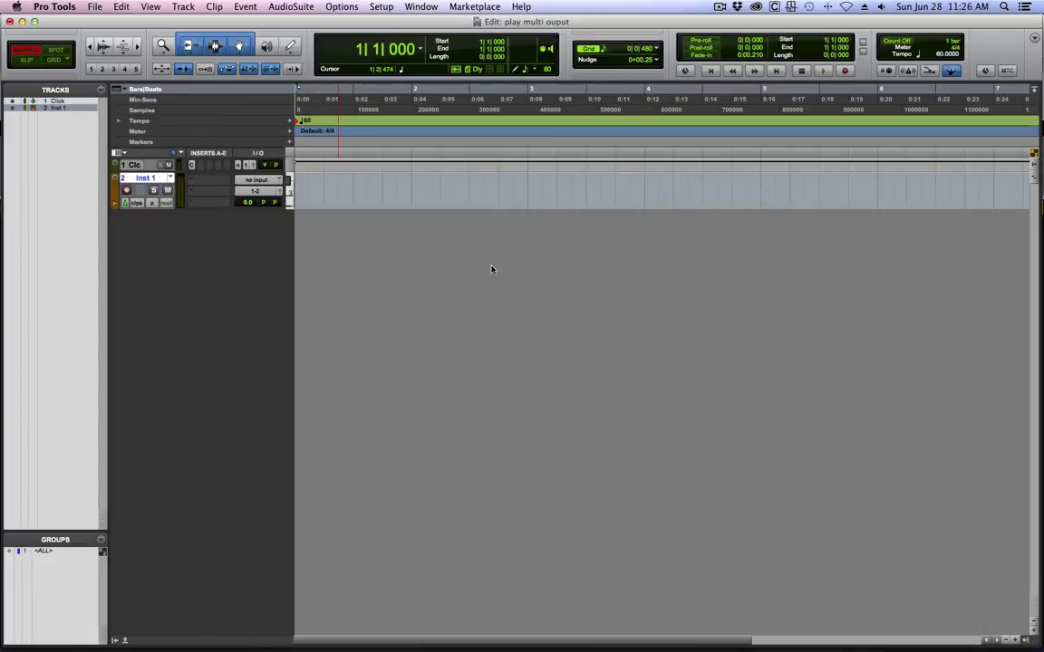
Step: Rename the Inst 1 track to VL_1
{"action": "double_click", "coordinate": [149, 181]}
{"action": "type", "text": "VL_1"}
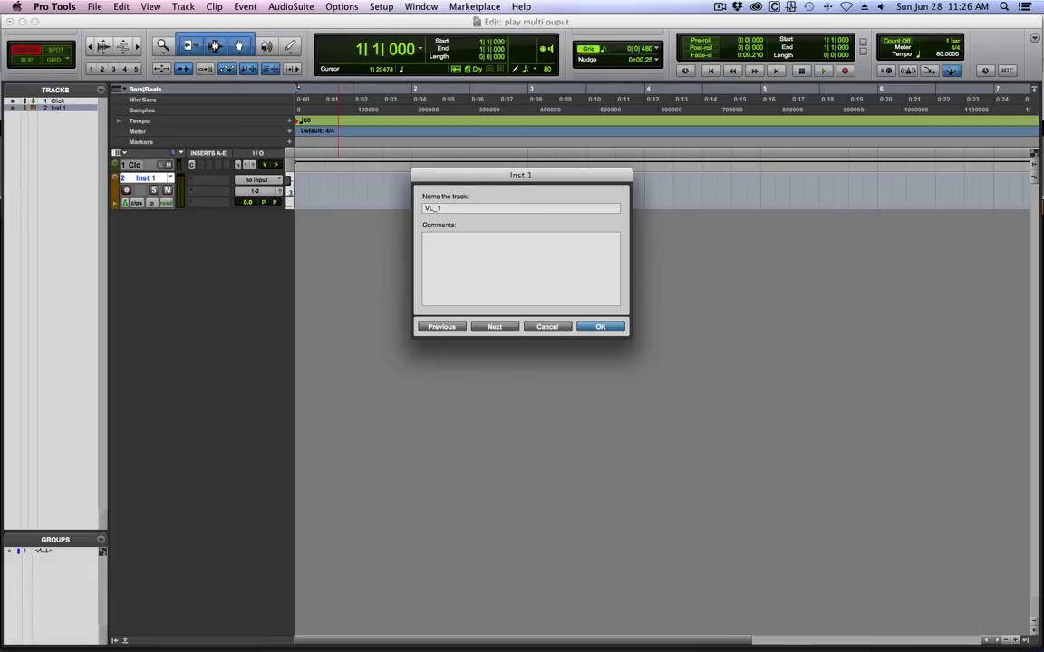
{"action": "key", "text": "Return"}
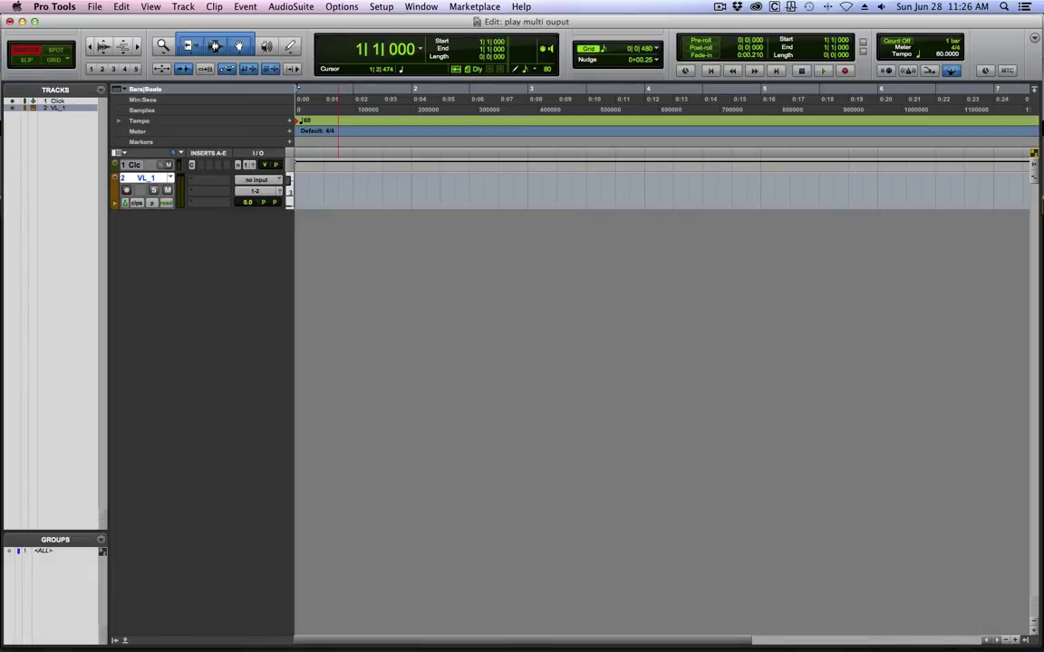
Step: Insert the East West EW Play (AAX) multichannel plug-in on VL_1's first insert slot
{"action": "left_click", "coordinate": [217, 185]}
{"action": "mouse_move", "coordinate": [277, 205]}
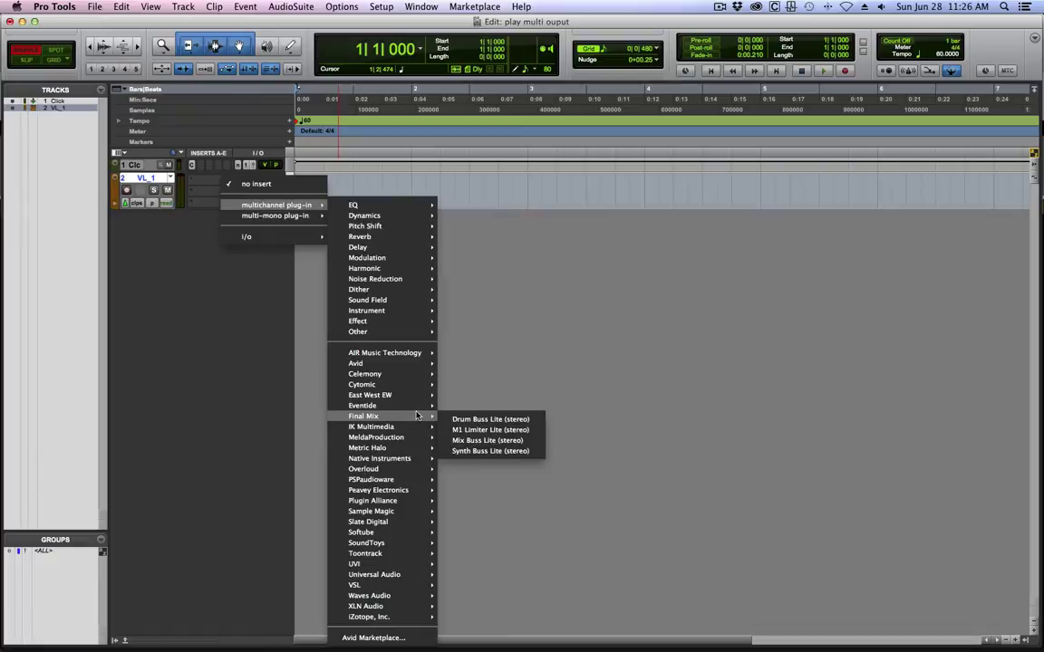
{"action": "mouse_move", "coordinate": [412, 396]}
{"action": "left_click", "coordinate": [477, 396]}
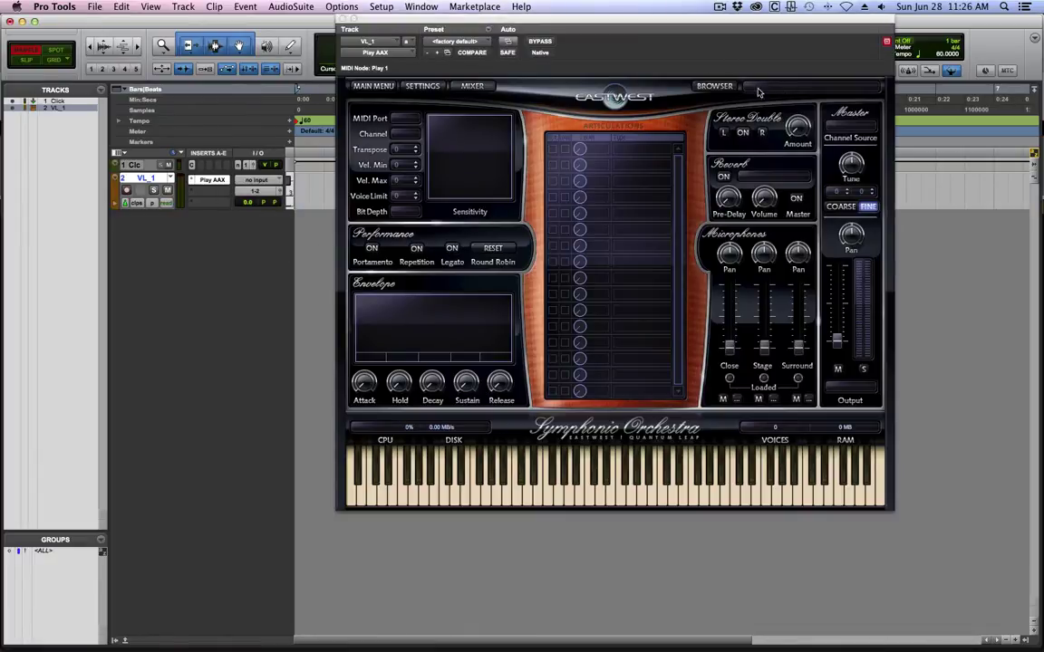
Step: Load the 18 Violins and 11 Violins 1 Long Butter Legato patches as the first two instruments
{"action": "left_click", "coordinate": [703, 88]}
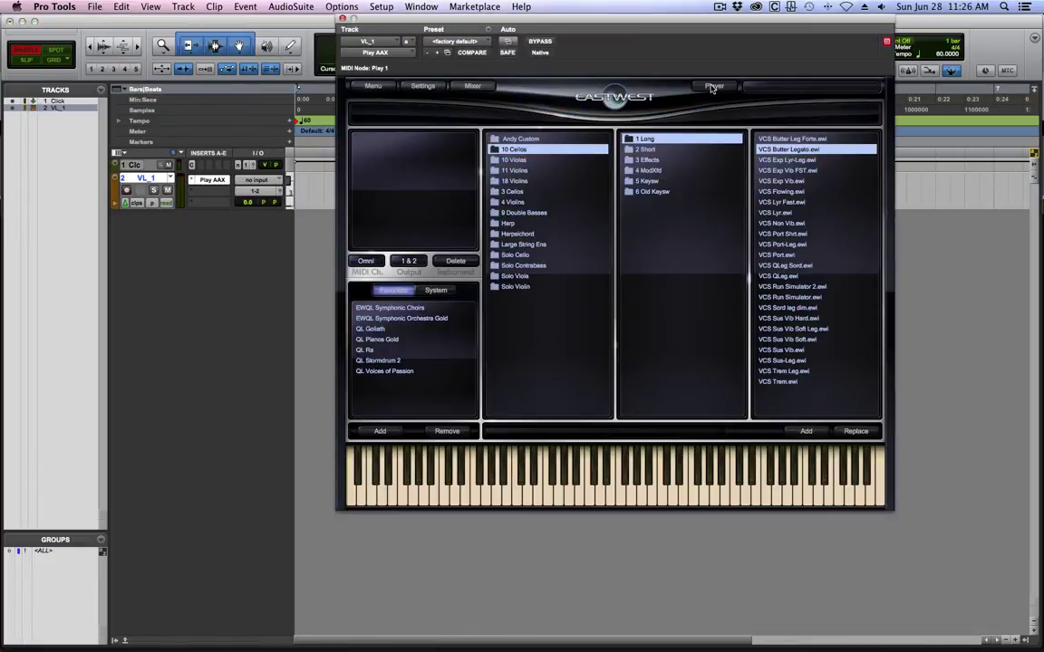
{"action": "left_click", "coordinate": [516, 181]}
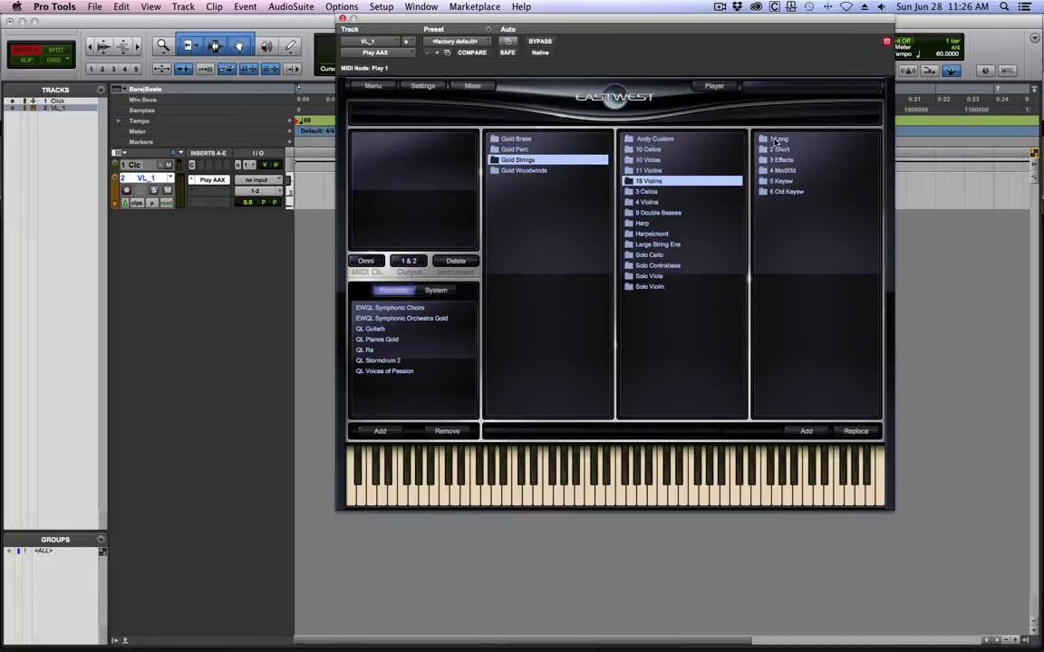
{"action": "left_click", "coordinate": [775, 140]}
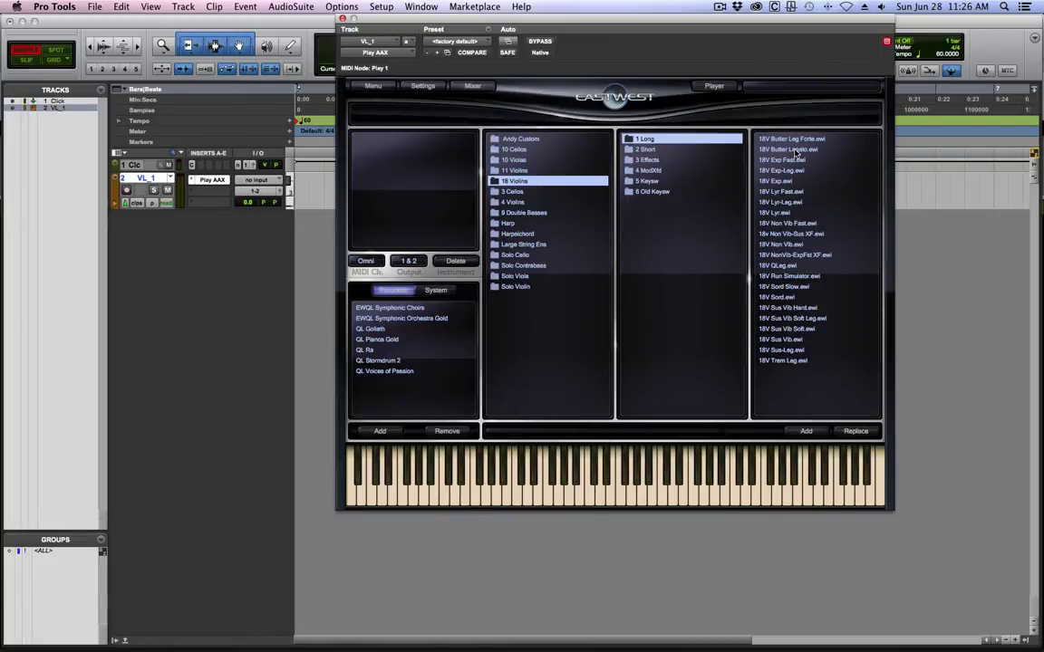
{"action": "double_click", "coordinate": [794, 150]}
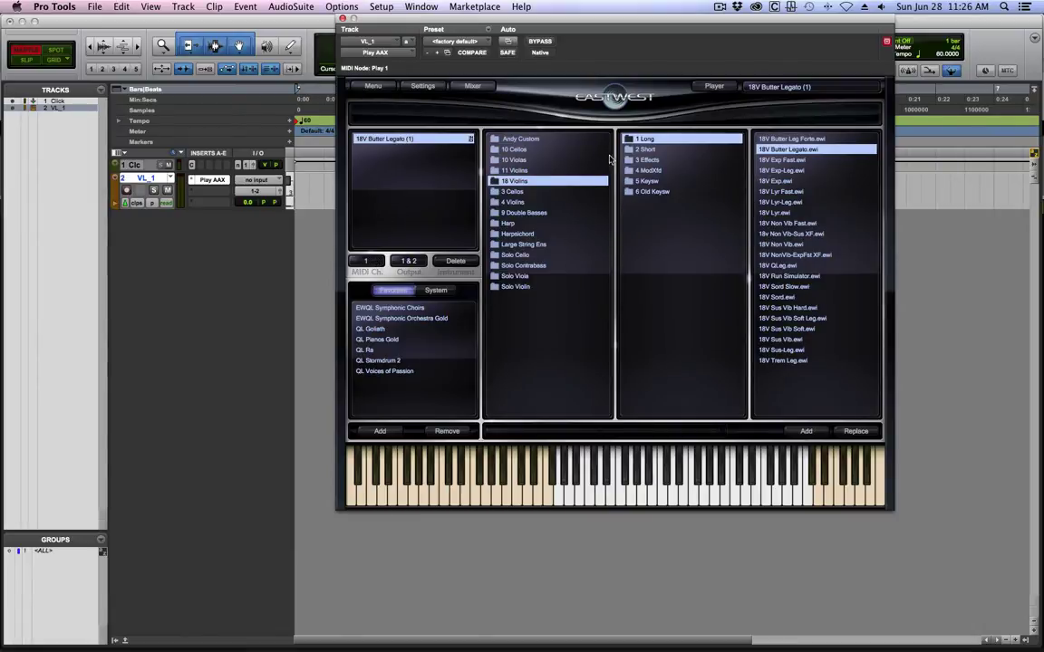
{"action": "left_click", "coordinate": [514, 171]}
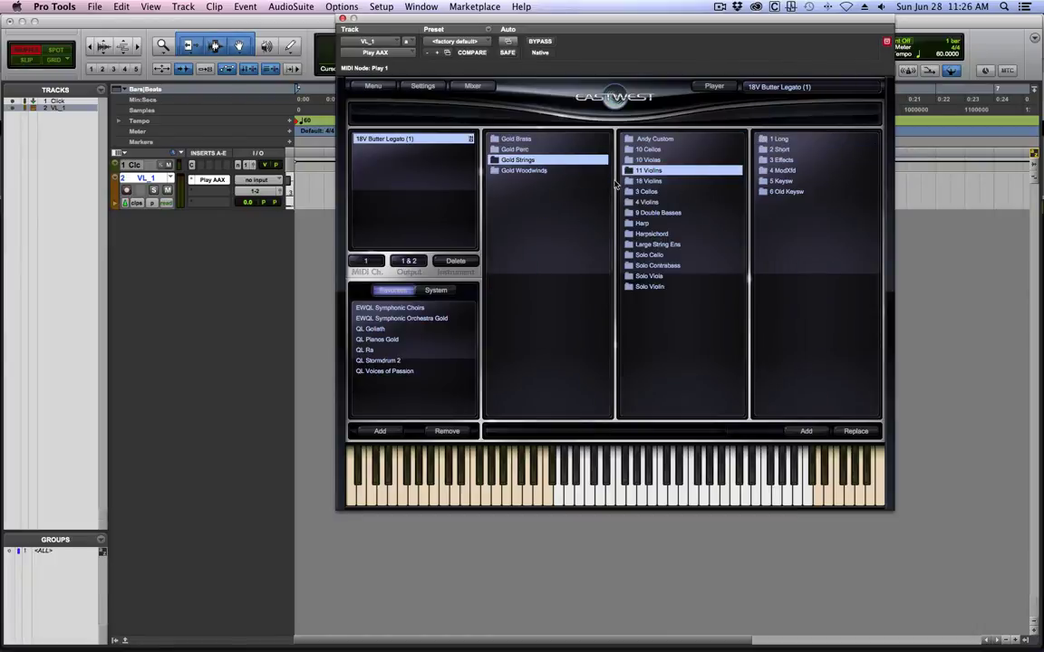
{"action": "left_click", "coordinate": [779, 139]}
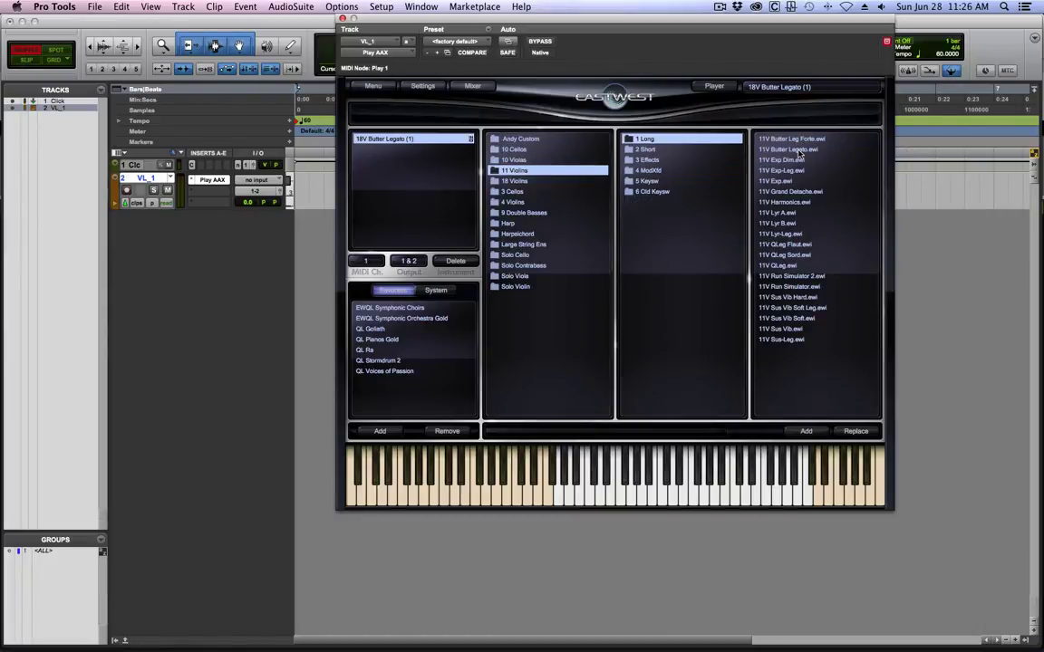
{"action": "double_click", "coordinate": [797, 149]}
{"action": "left_click", "coordinate": [653, 305]}
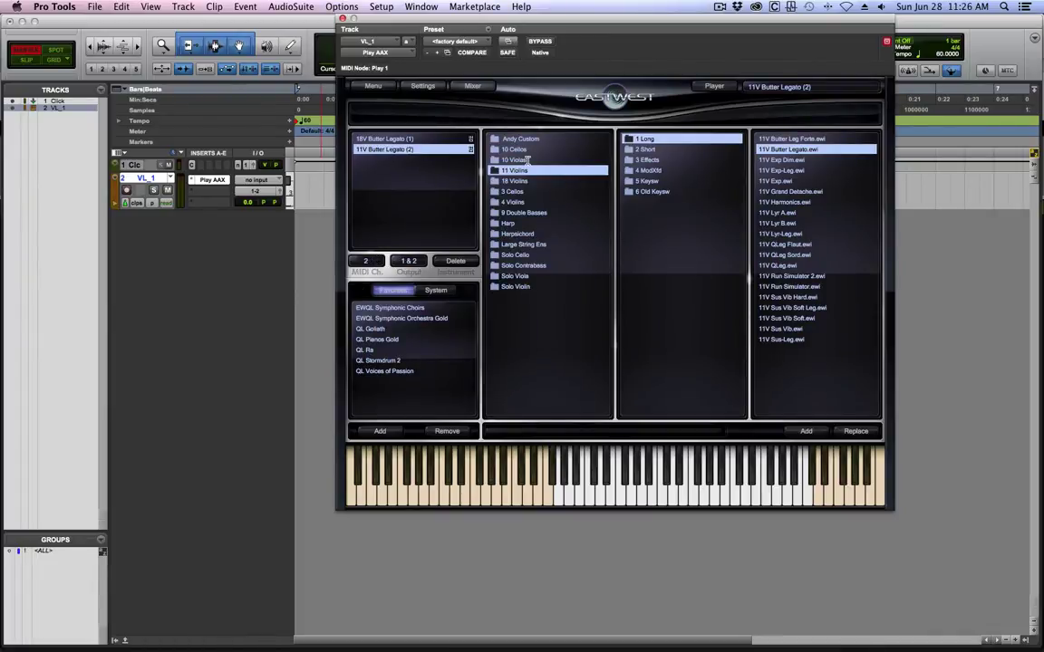
Step: Add the 10 Violas and 10 Cellos Butter Legato patches as instruments three and four
{"action": "left_click", "coordinate": [528, 161]}
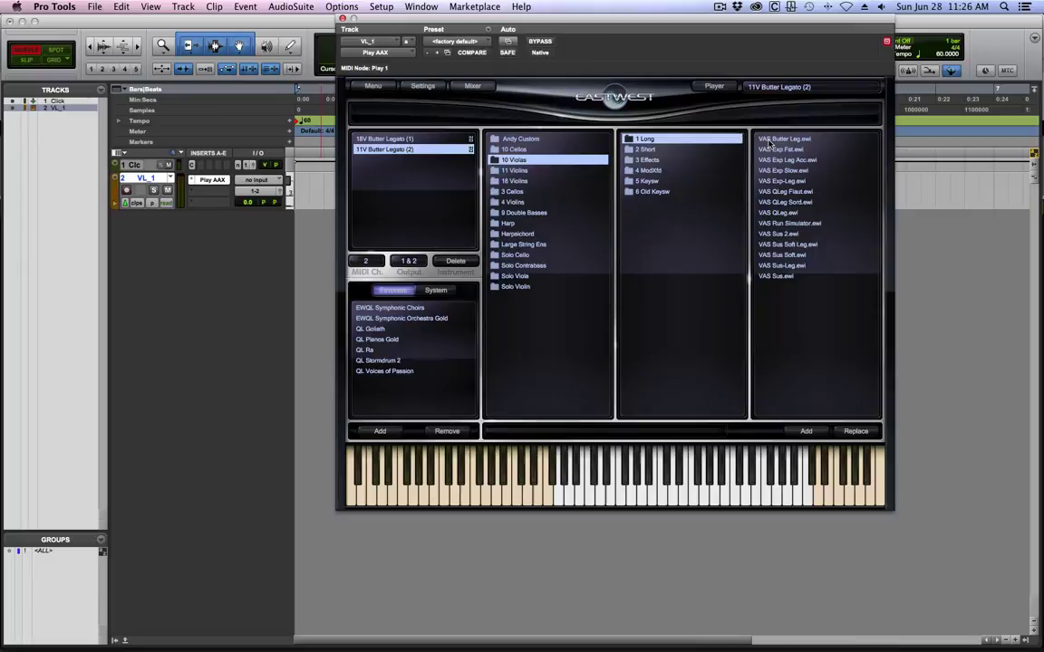
{"action": "double_click", "coordinate": [781, 138]}
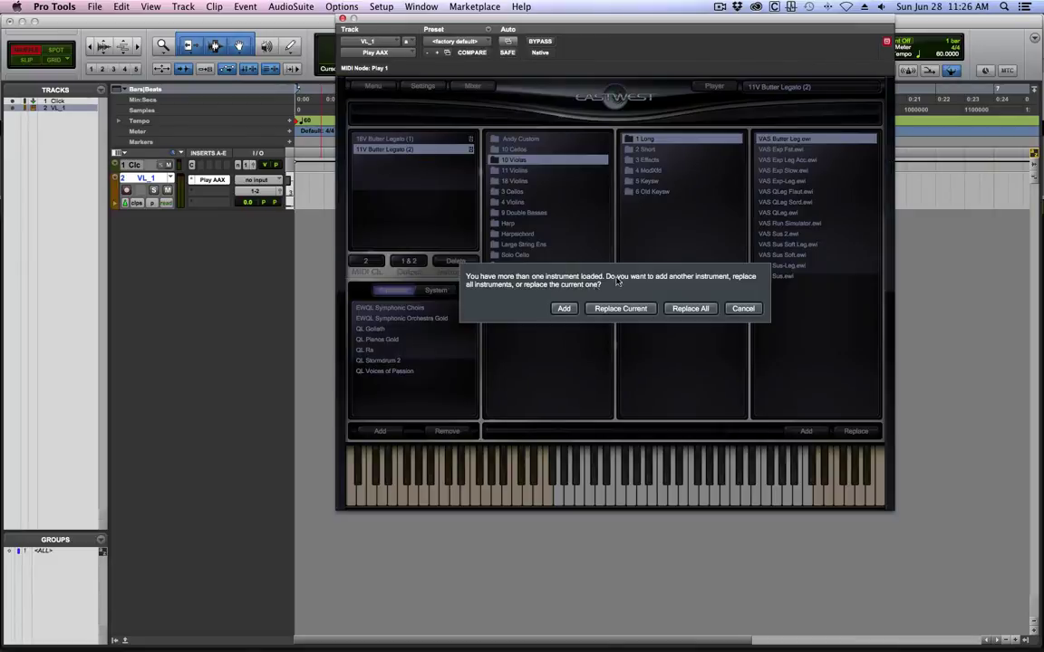
{"action": "left_click", "coordinate": [563, 309]}
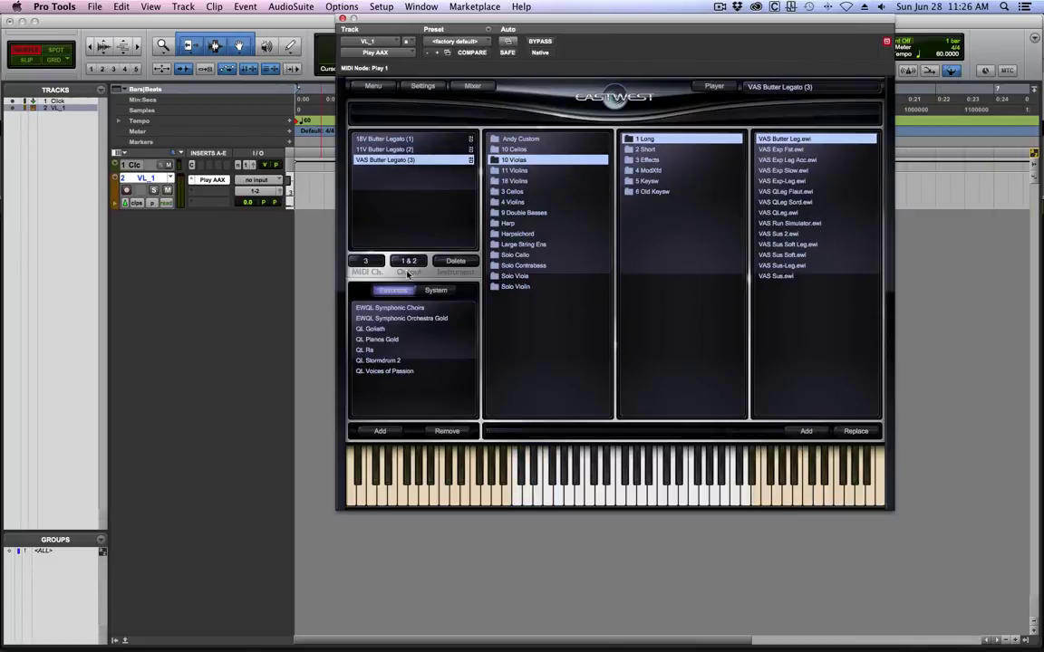
{"action": "scroll", "coordinate": [542, 164], "scroll_direction": "left", "scroll_amount": 2}
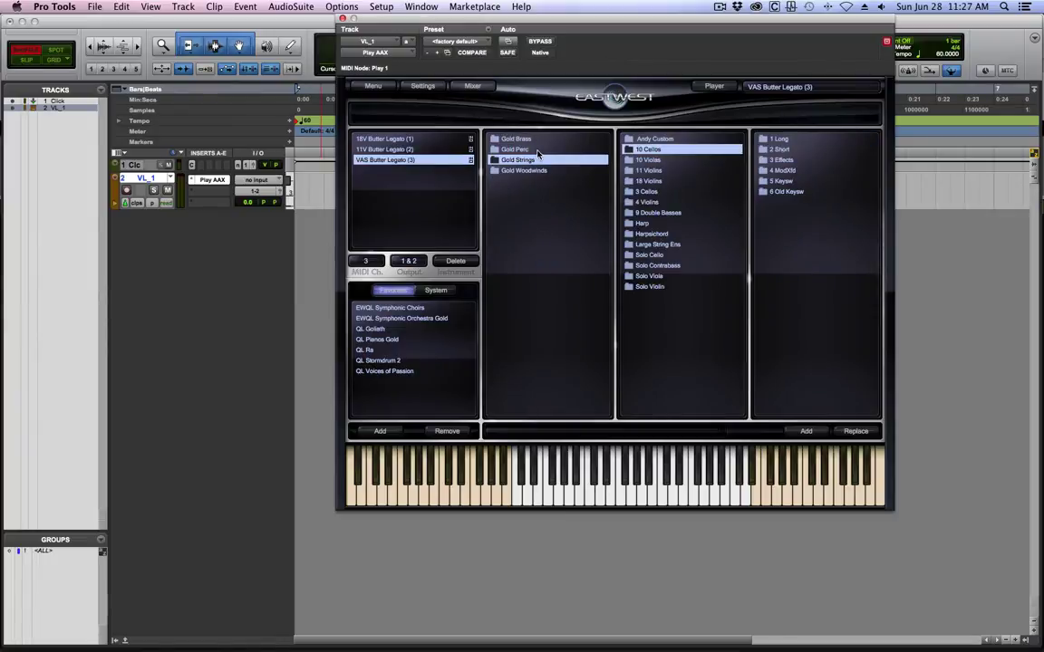
{"action": "left_click", "coordinate": [779, 139]}
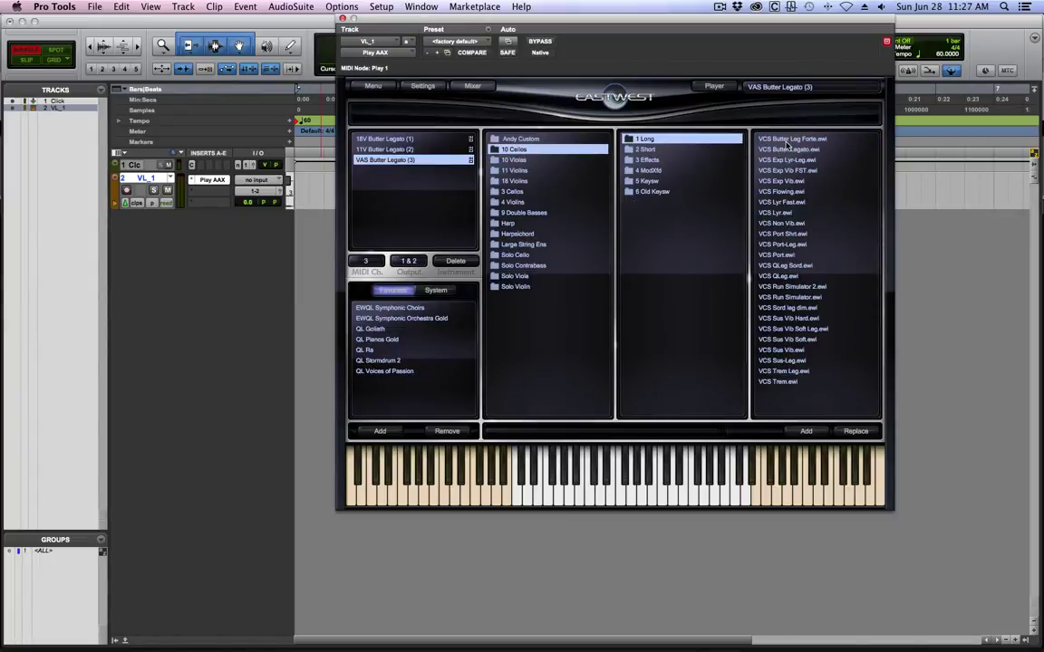
{"action": "double_click", "coordinate": [784, 150]}
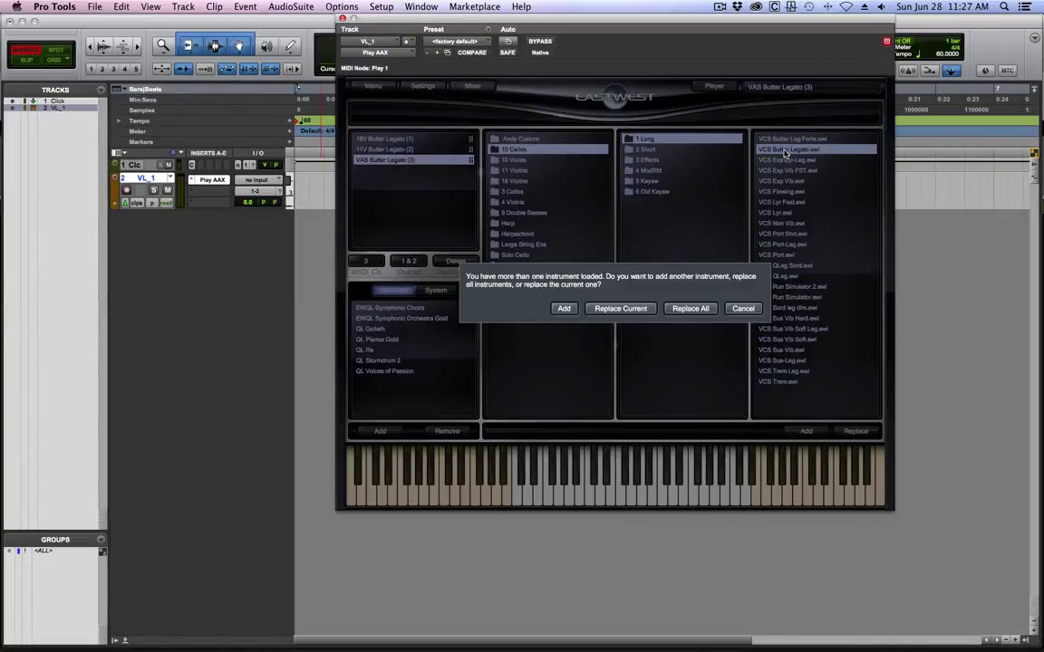
{"action": "left_click", "coordinate": [564, 308]}
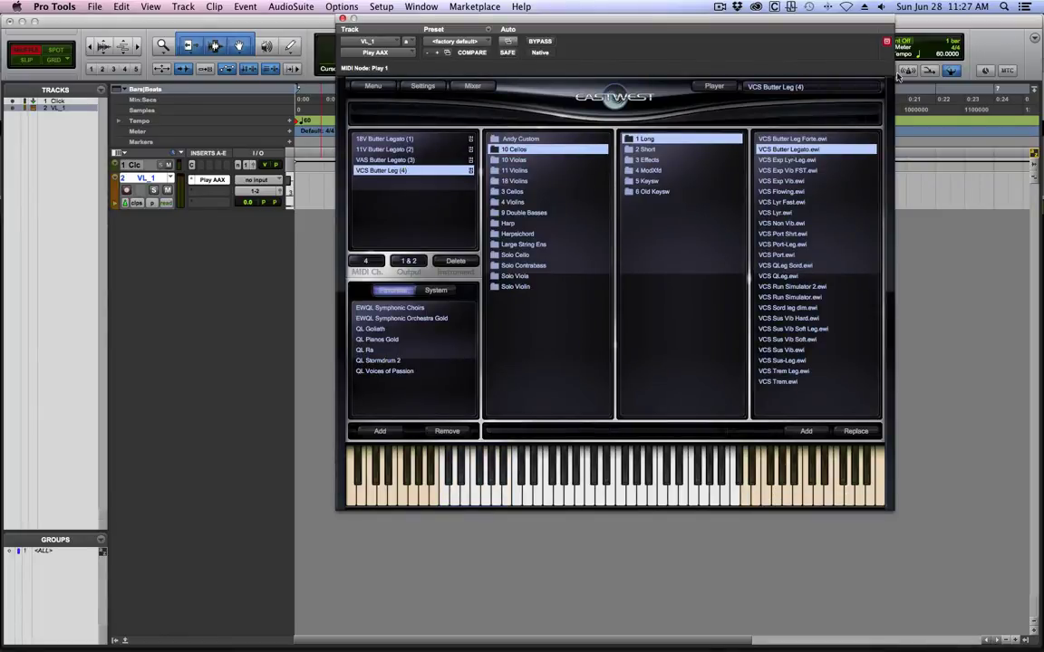
{"action": "left_click", "coordinate": [721, 86]}
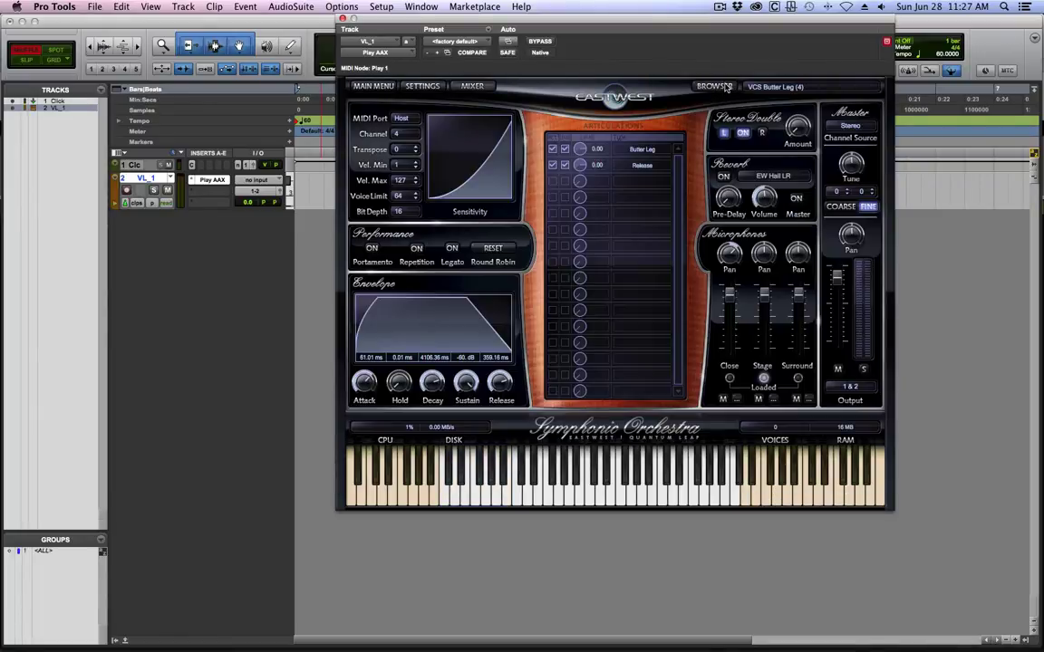
Step: Keep 18V Butter Legato on outputs 1 & 2 and route 11V Butter Legato to outputs 3 & 4
{"action": "left_click", "coordinate": [810, 92]}
{"action": "left_click", "coordinate": [779, 96]}
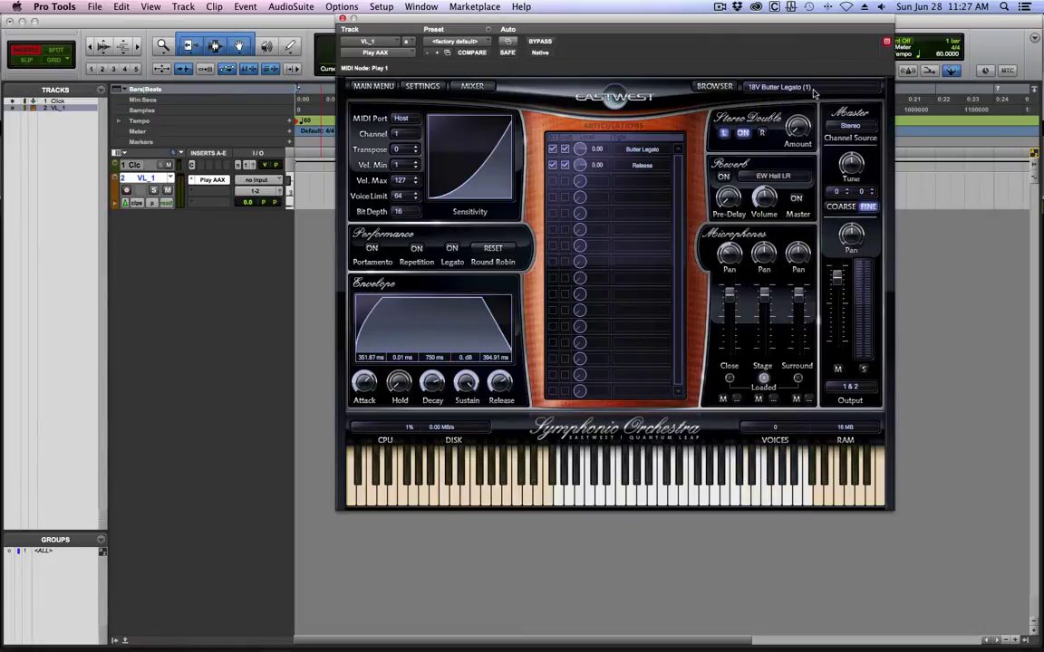
{"action": "left_click", "coordinate": [849, 387]}
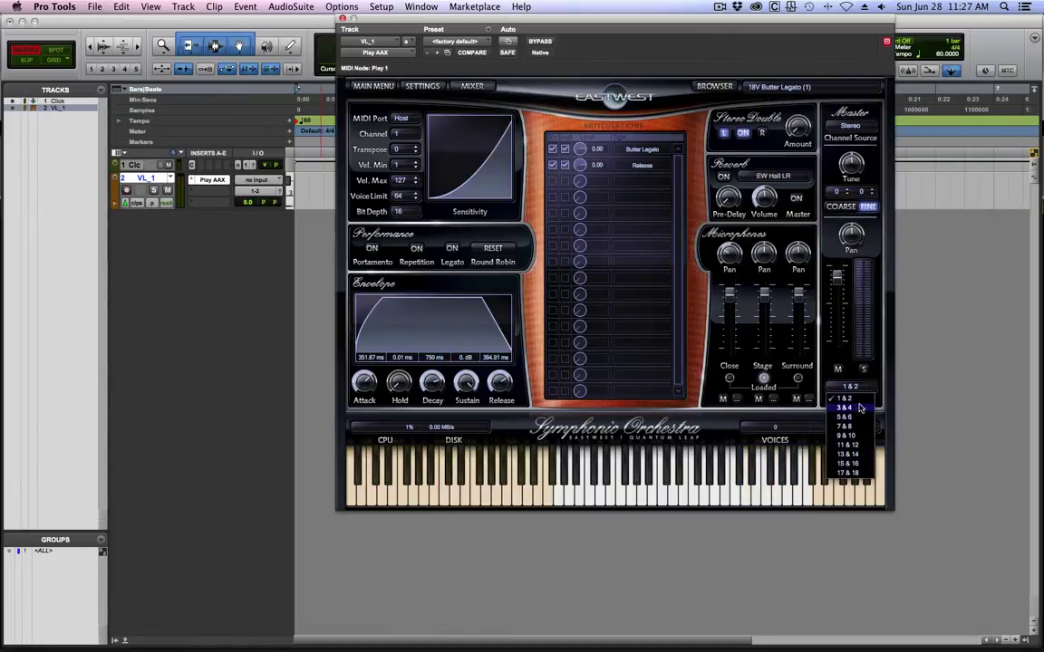
{"action": "left_click", "coordinate": [786, 336]}
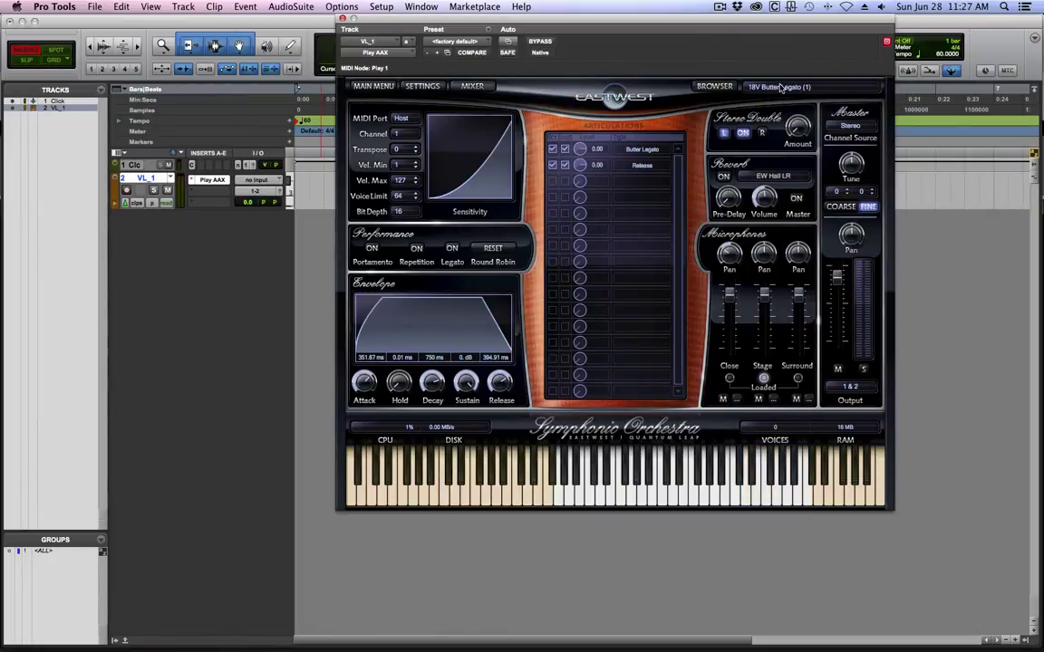
{"action": "left_click", "coordinate": [781, 86]}
{"action": "left_click", "coordinate": [779, 98]}
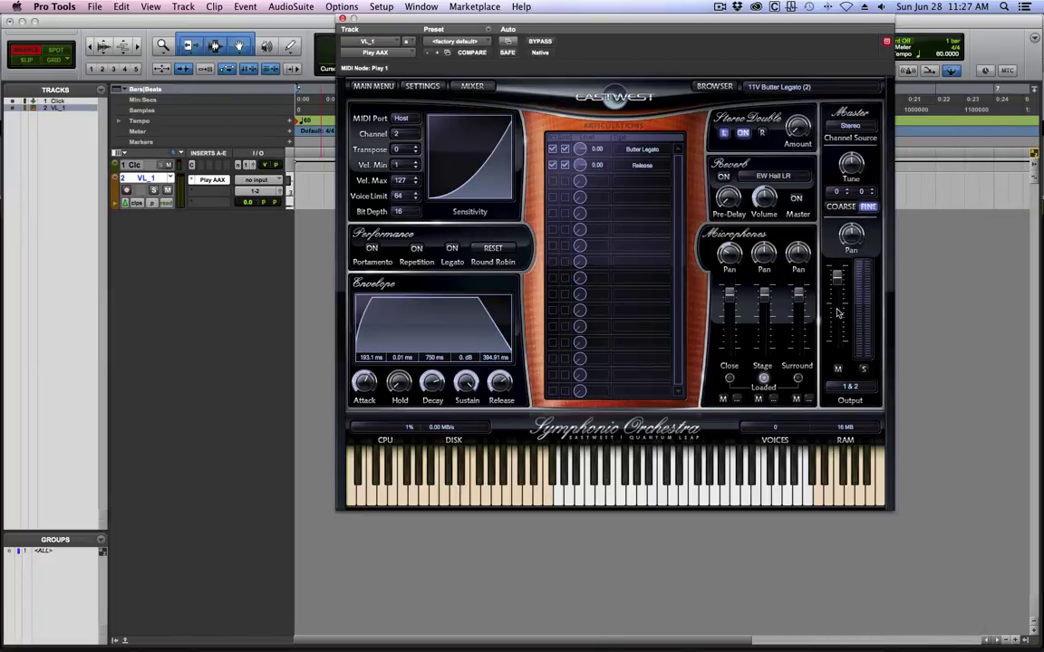
{"action": "left_click", "coordinate": [852, 386]}
{"action": "left_click", "coordinate": [852, 407]}
Step: Route VAS Butter Legato to outputs 5 & 6 and VCS Butter Leg to 7 & 8, then close Play
{"action": "left_click", "coordinate": [746, 85]}
{"action": "left_click", "coordinate": [735, 109]}
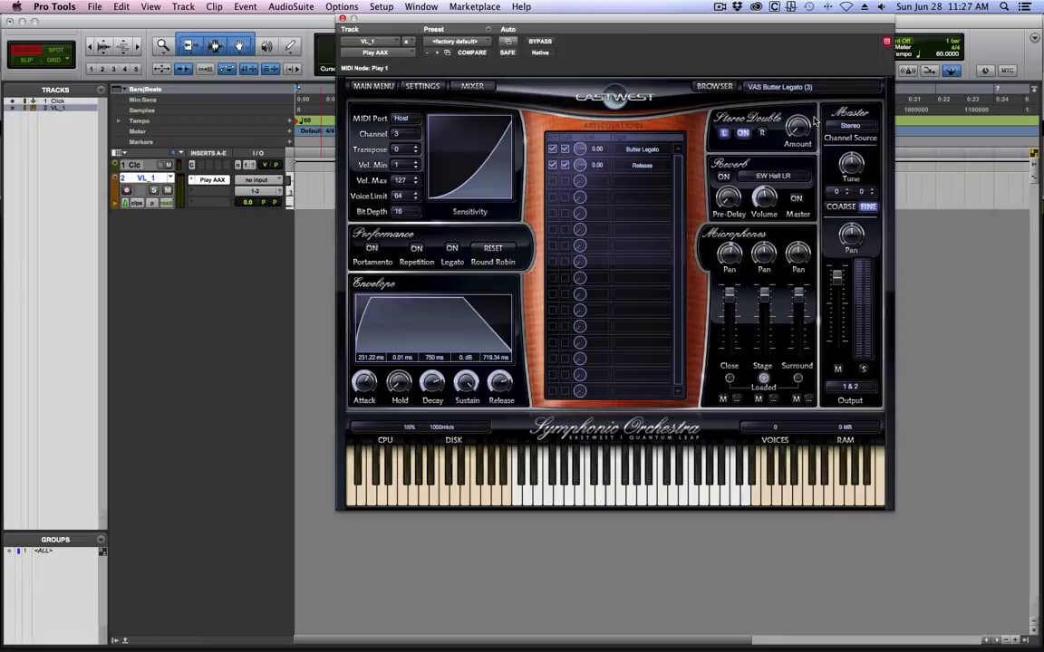
{"action": "left_click", "coordinate": [850, 386]}
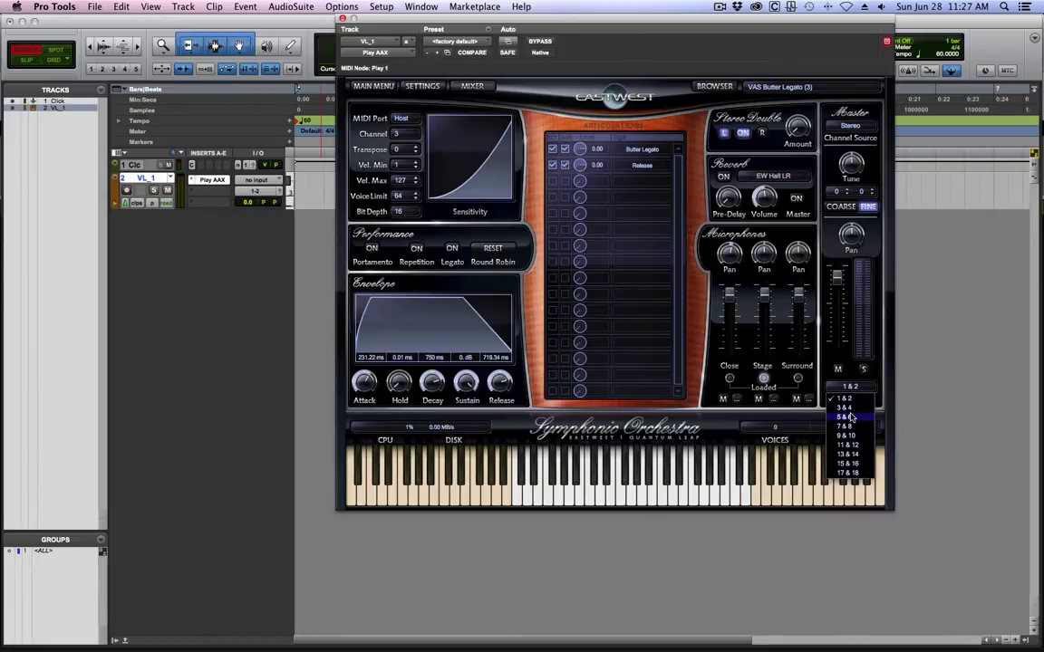
{"action": "left_click", "coordinate": [850, 416]}
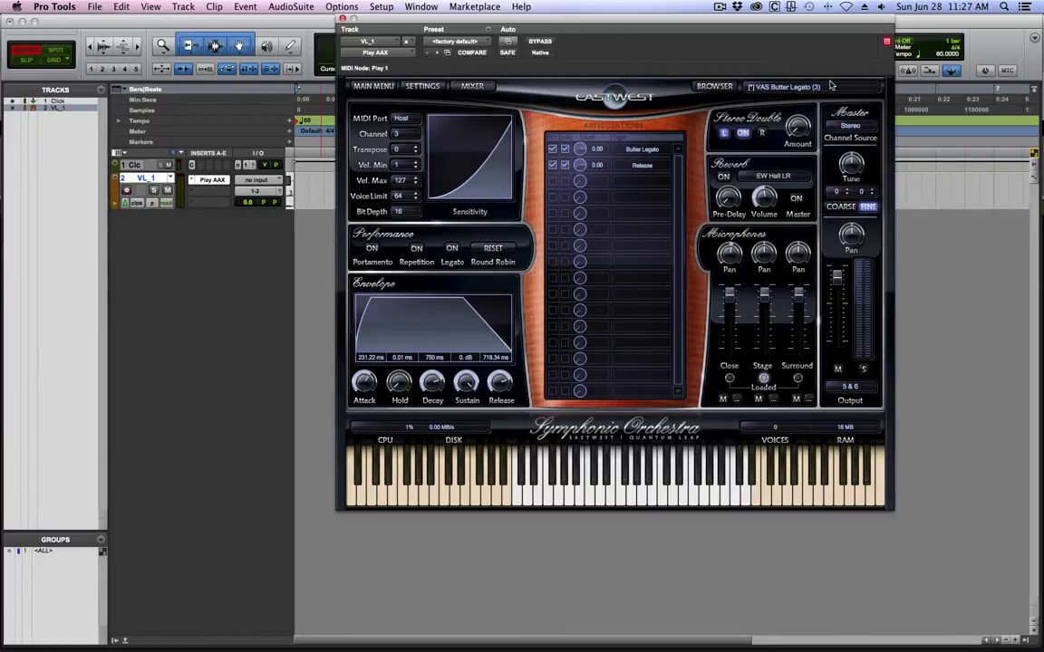
{"action": "left_click", "coordinate": [744, 84]}
{"action": "left_click", "coordinate": [728, 116]}
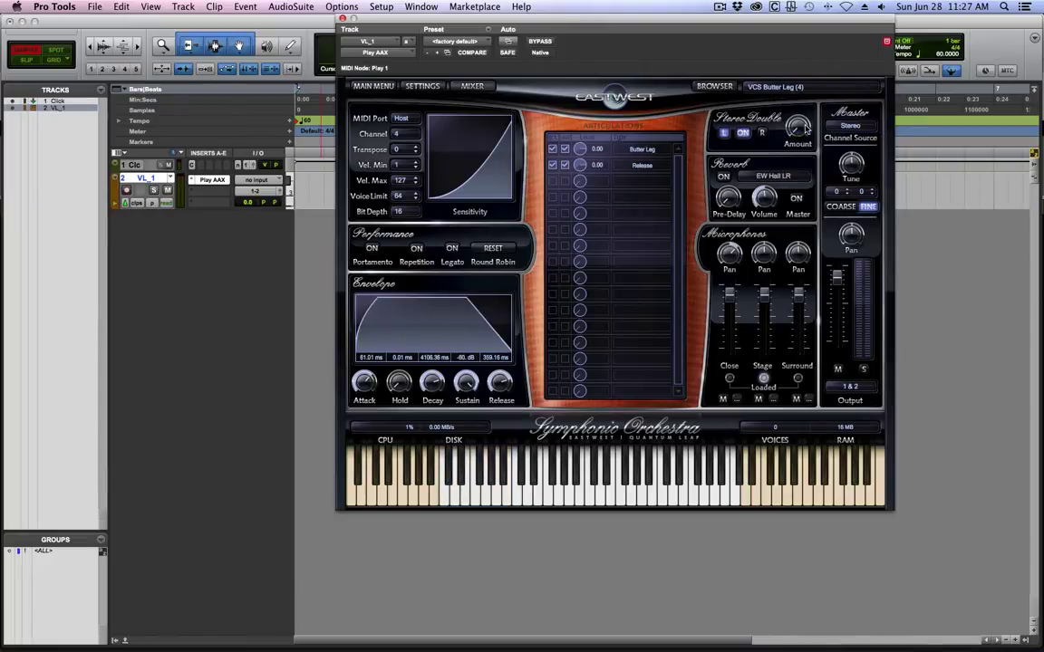
{"action": "left_click", "coordinate": [850, 386]}
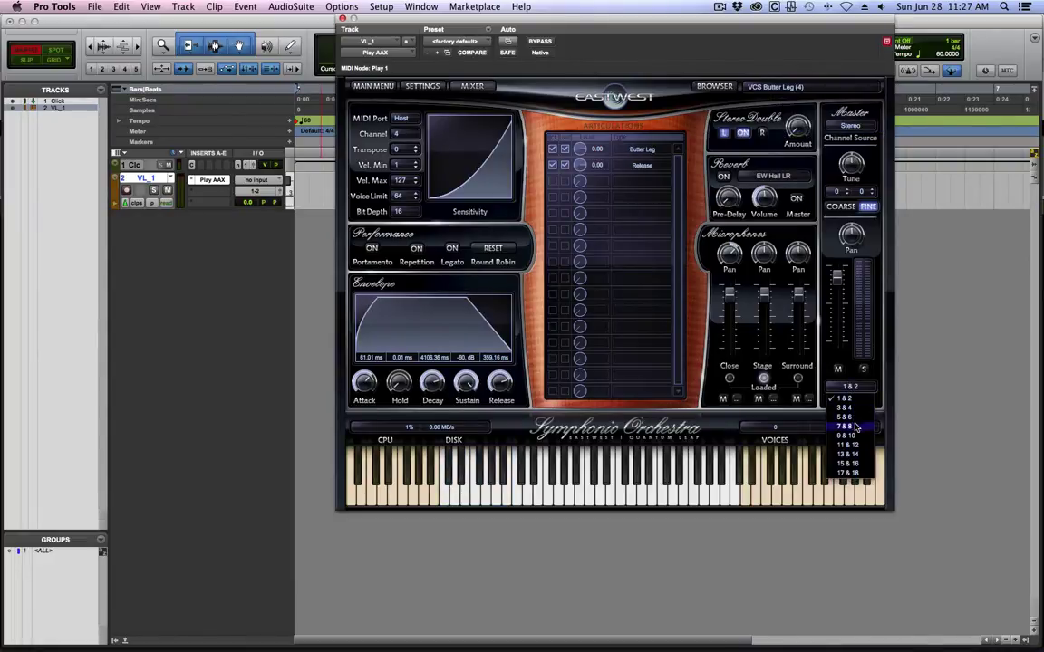
{"action": "left_click", "coordinate": [850, 426]}
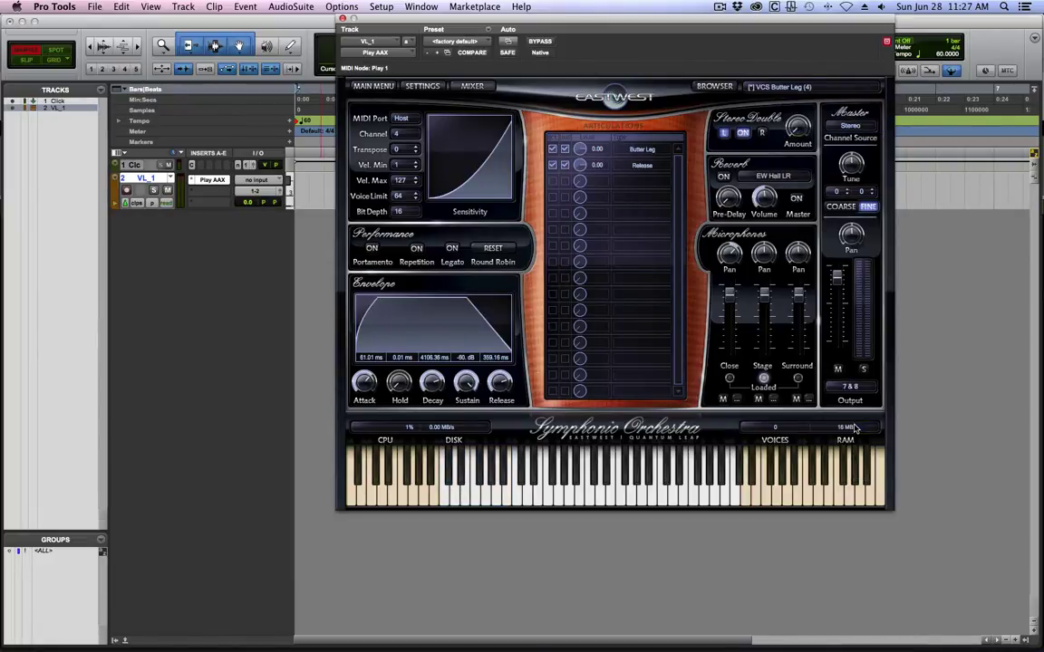
{"action": "left_click", "coordinate": [342, 18]}
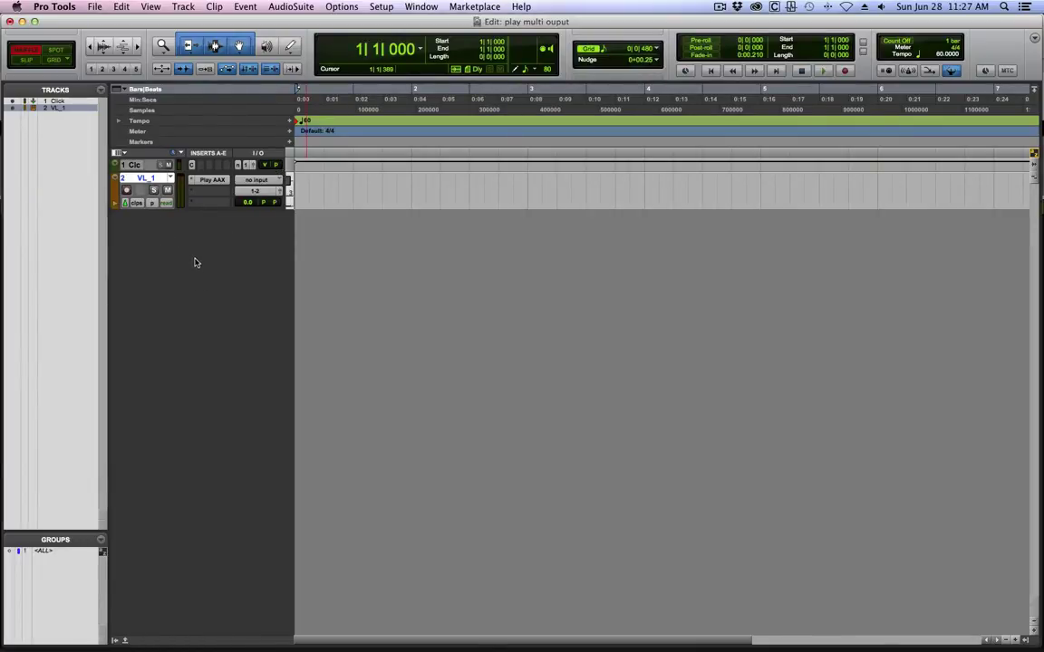
Step: Create three new MIDI tracks
{"action": "key", "text": "super+shift+n"}
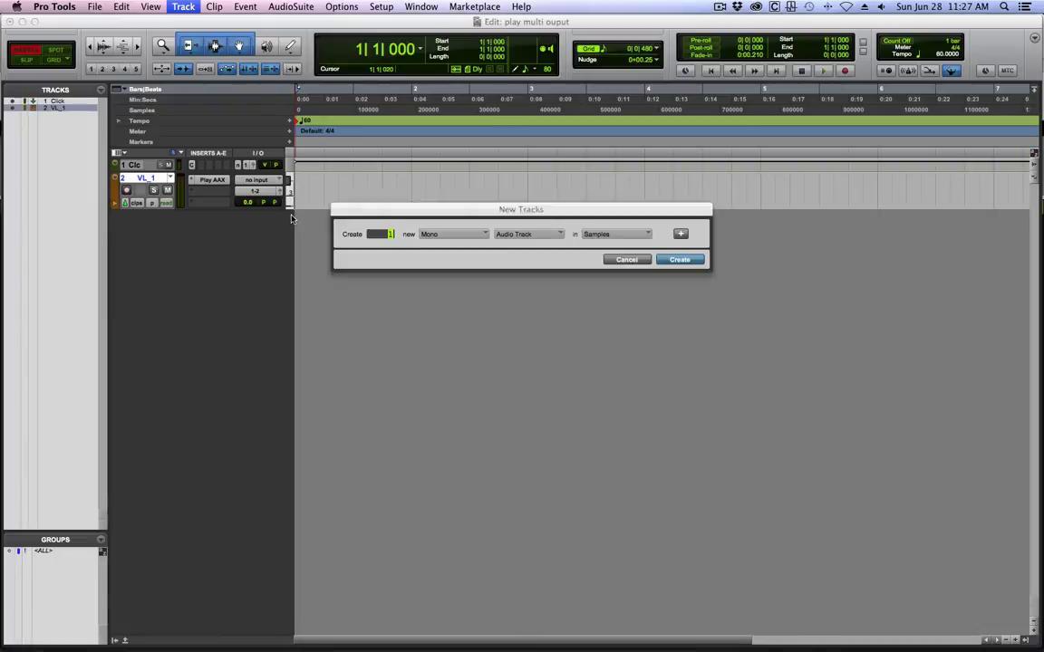
{"action": "key", "text": "super+Down"}
{"action": "key", "text": "super+Down"}
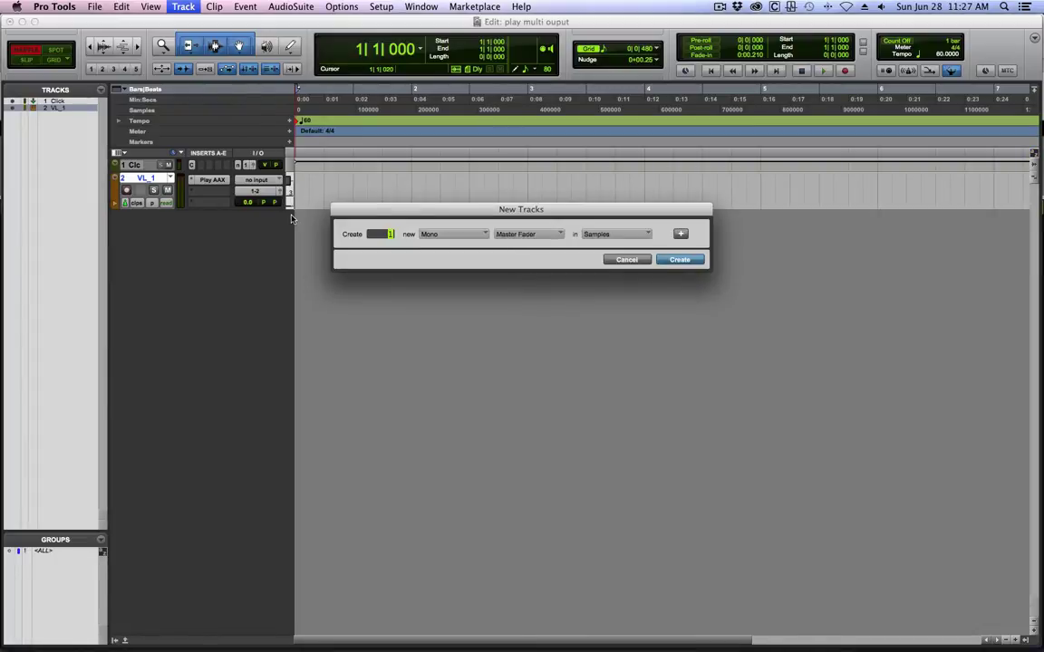
{"action": "type", "text": "3"}
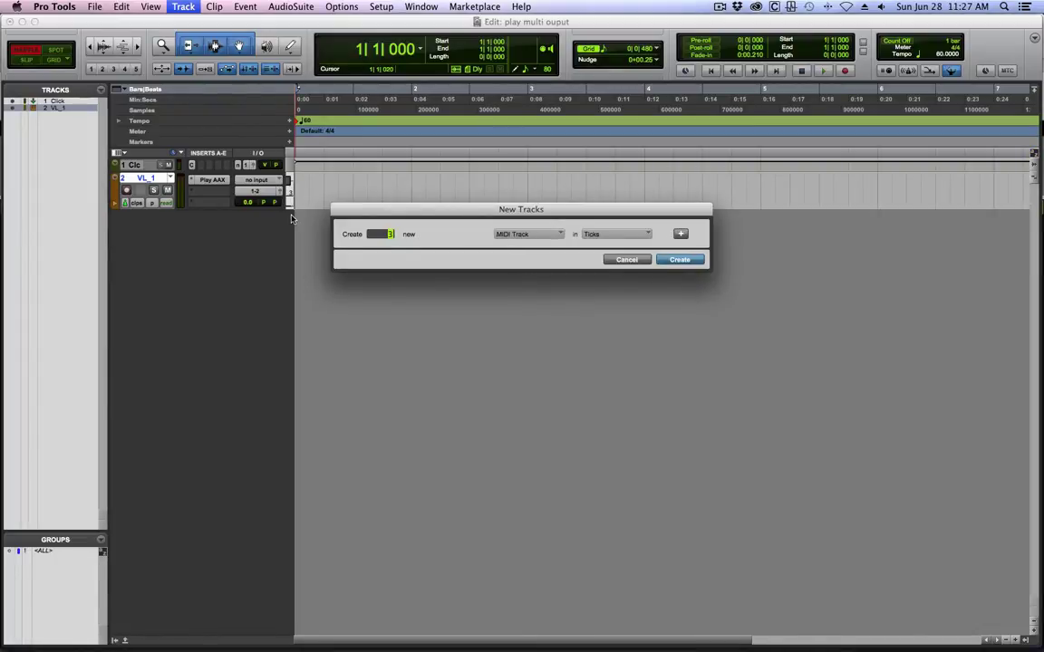
{"action": "key", "text": "Return"}
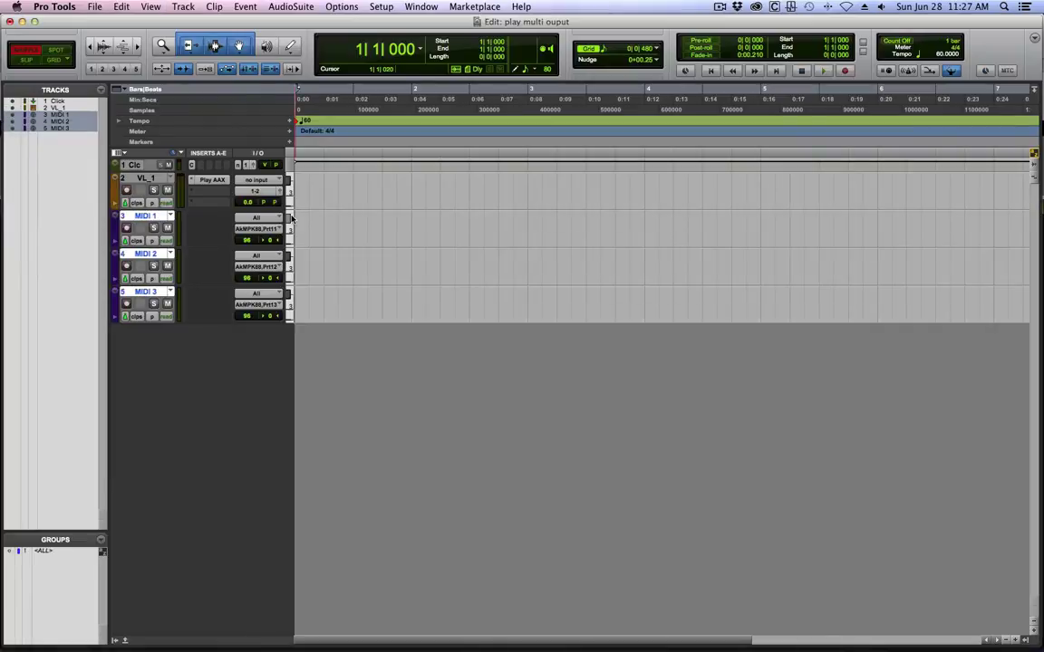
Step: Rename the three MIDI tracks VL-2, Vla and Cl
{"action": "double_click", "coordinate": [145, 216]}
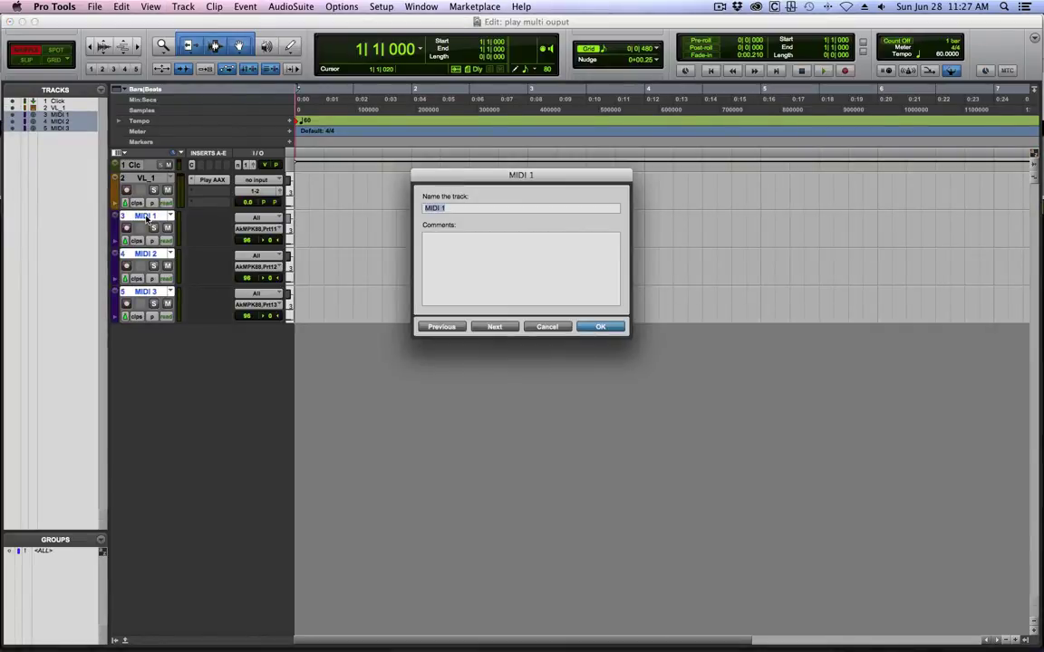
{"action": "type", "text": "VL-2"}
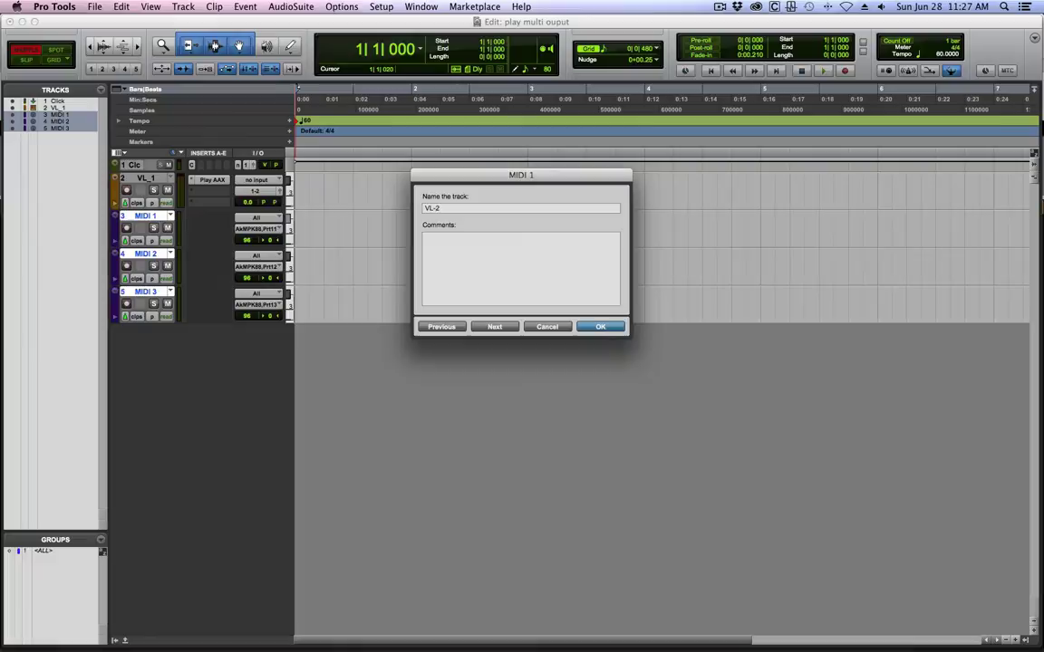
{"action": "key", "text": "super+Right"}
{"action": "type", "text": "Vla"}
{"action": "key", "text": "super+Right"}
{"action": "type", "text": "Cl"}
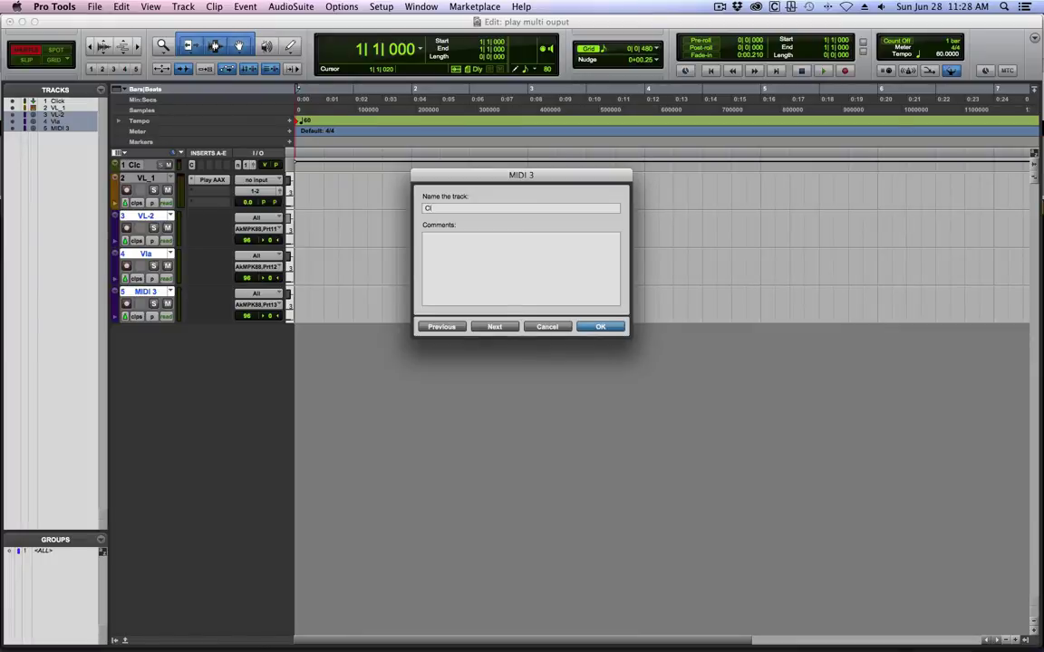
{"action": "key", "text": "Return"}
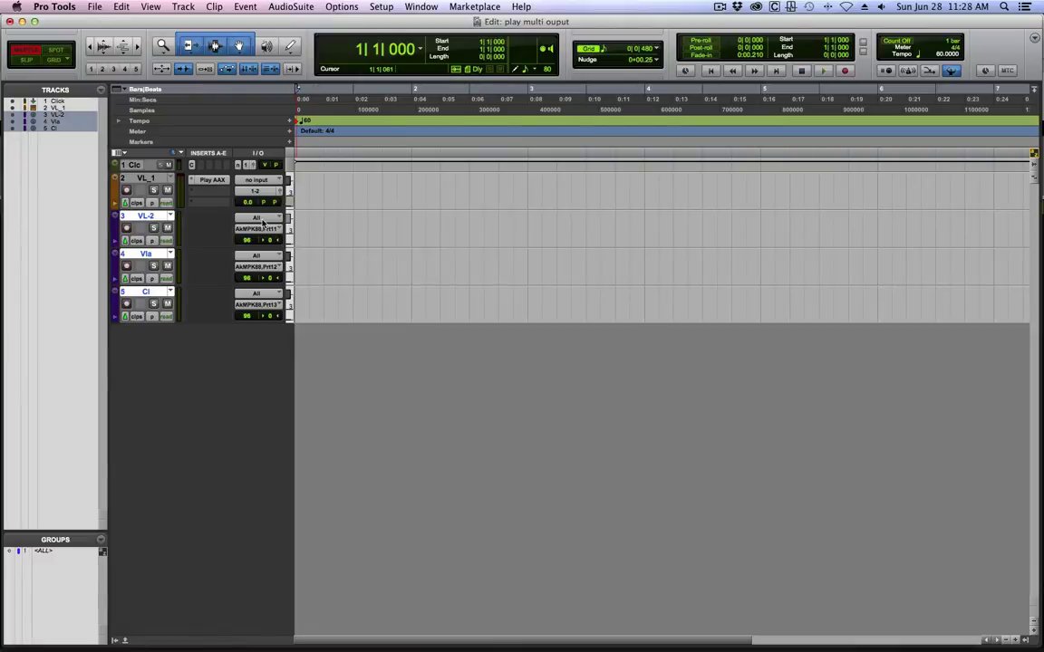
Step: Set the MIDI input to all channels of Akai MPK88, Port 1
{"action": "left_click", "coordinate": [265, 222]}
{"action": "mouse_move", "coordinate": [312, 243]}
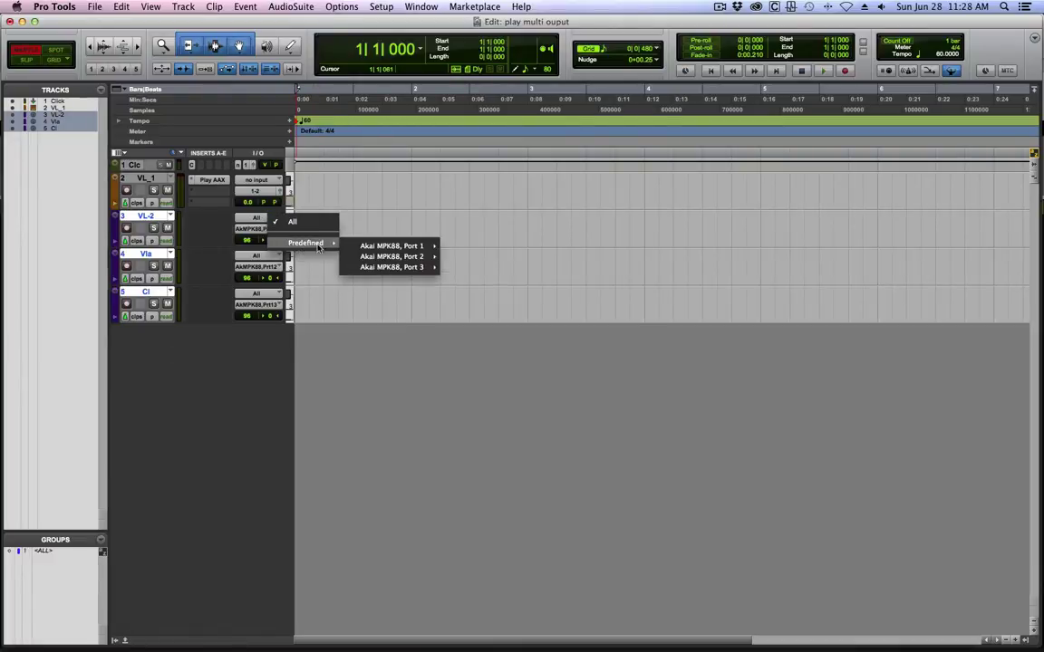
{"action": "mouse_move", "coordinate": [375, 249]}
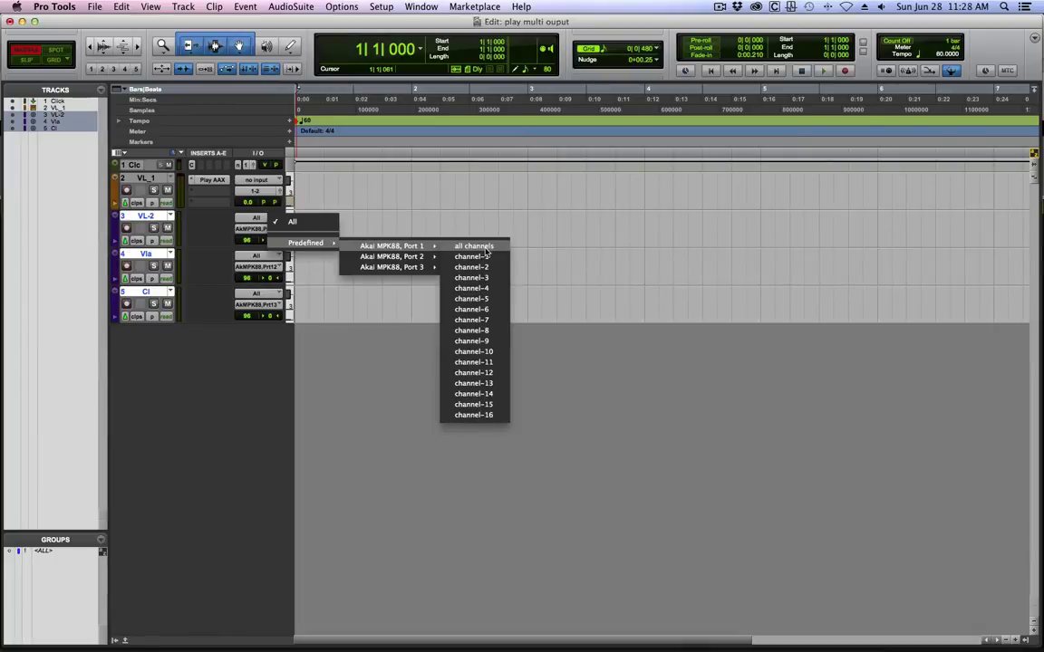
{"action": "left_click", "coordinate": [486, 252]}
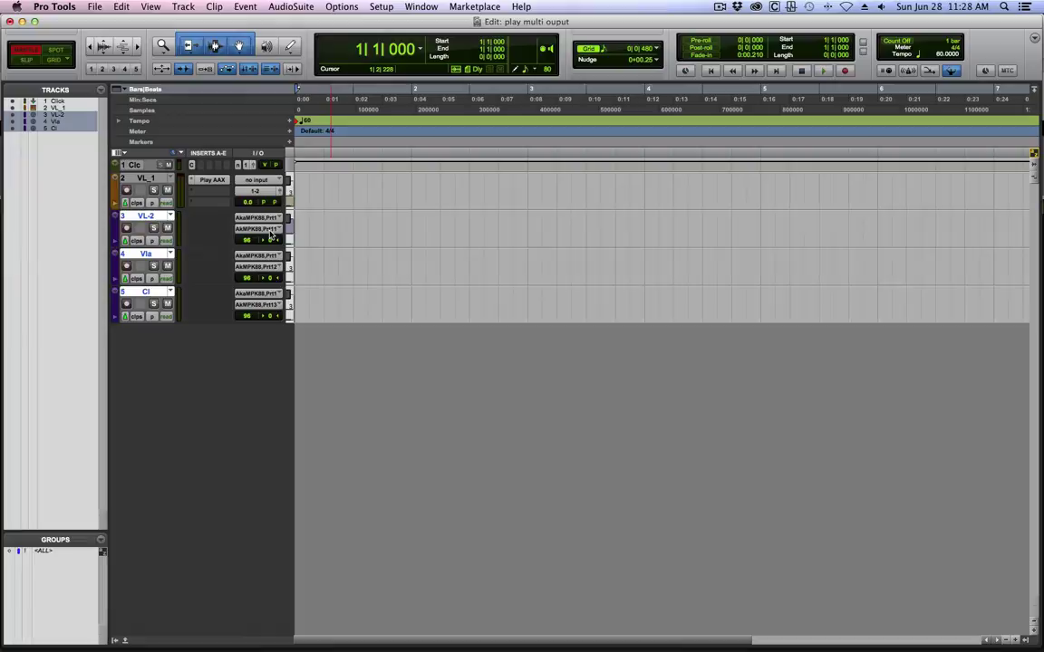
Step: Send the VL-2, Vla and Cl MIDI outputs to Play 1 channels 2, 3 and 4
{"action": "left_click", "coordinate": [271, 235]}
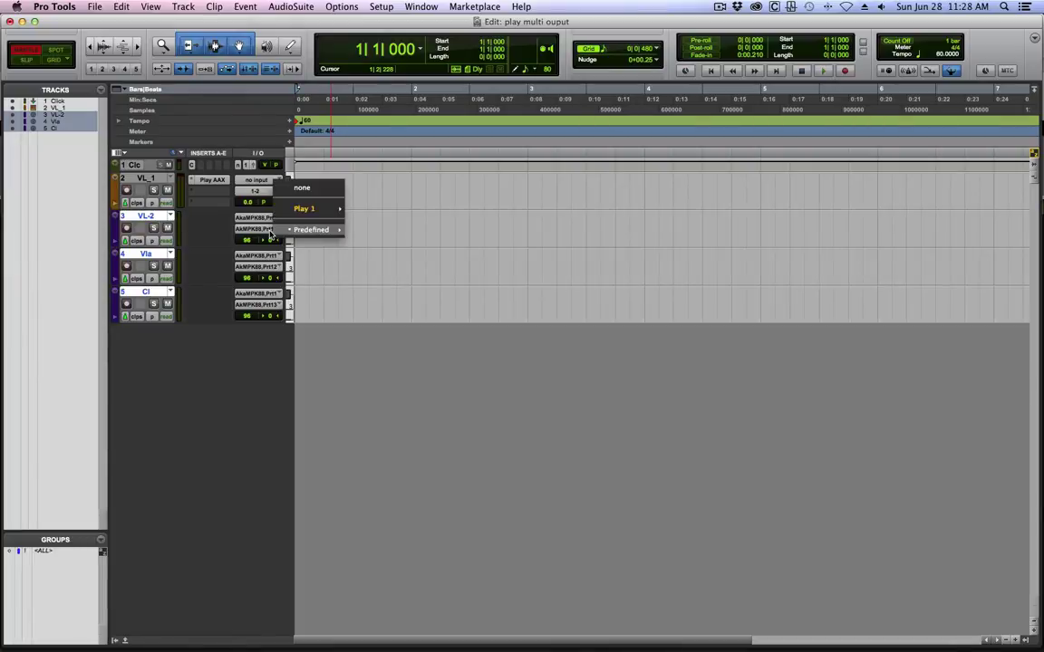
{"action": "mouse_move", "coordinate": [311, 211]}
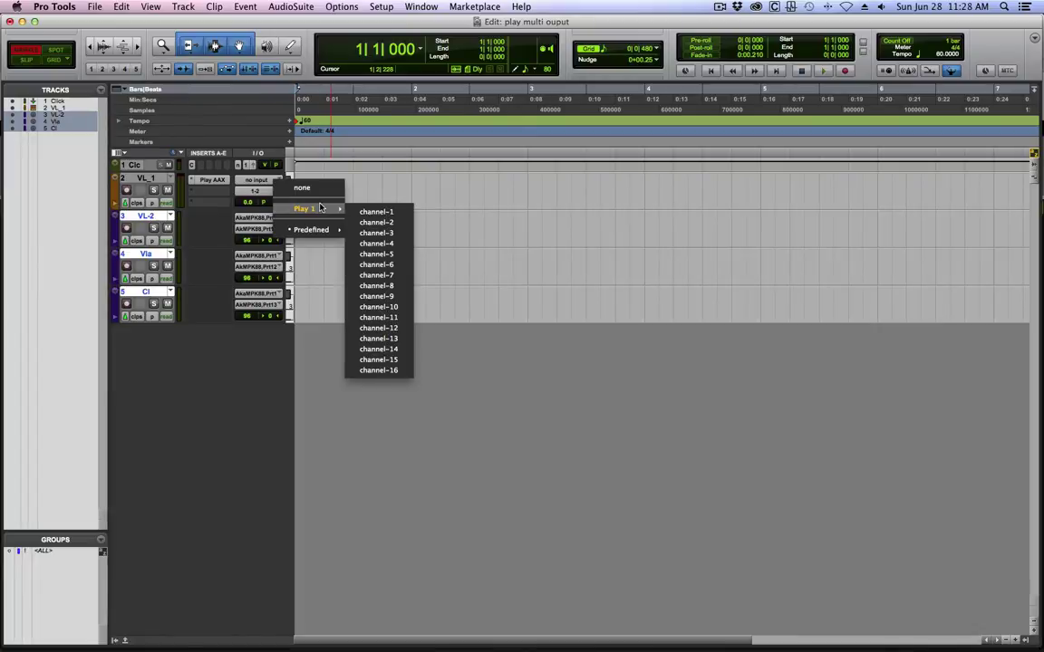
{"action": "left_click", "coordinate": [370, 223]}
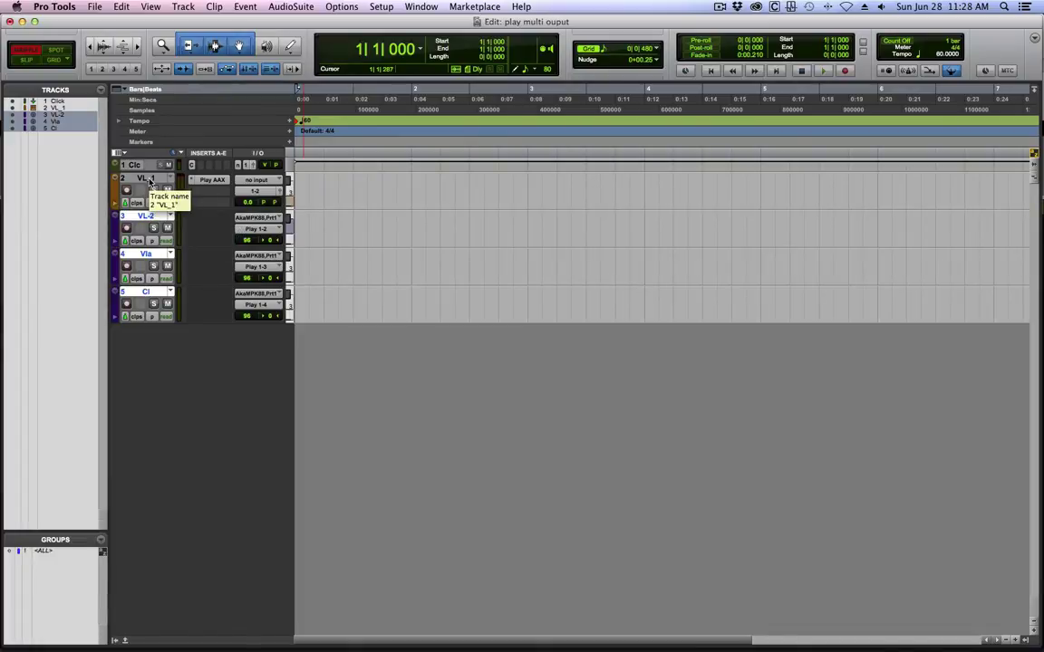
Step: Record-enable the VL_1, VL-2 and Cl tracks, then select the Cl track
{"action": "scroll", "coordinate": [149, 181], "scroll_direction": "right", "scroll_amount": 3}
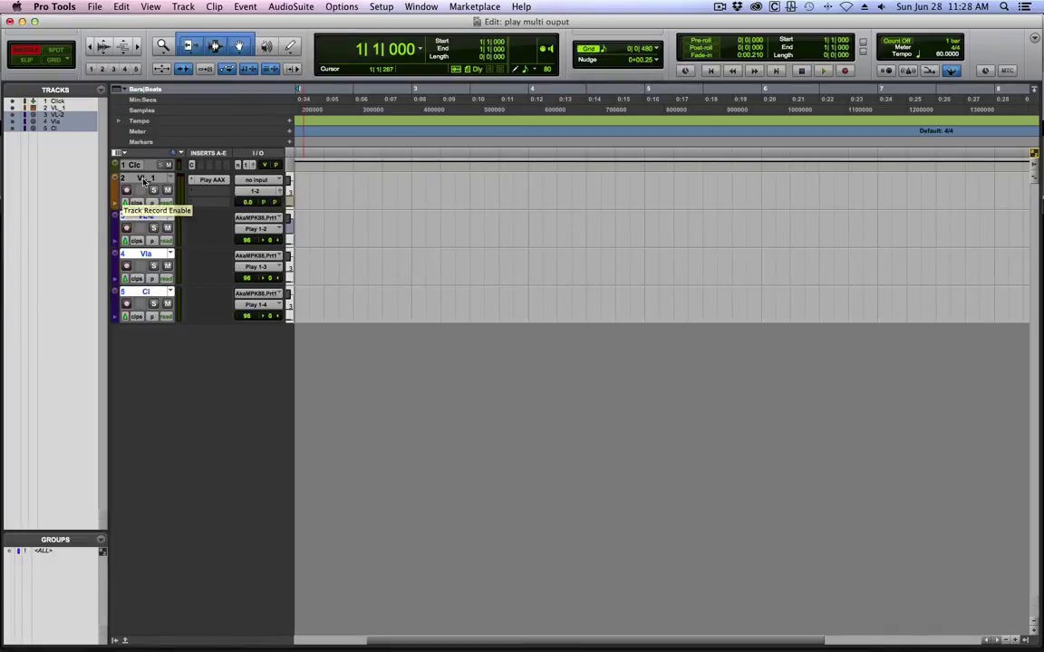
{"action": "left_click", "coordinate": [143, 182]}
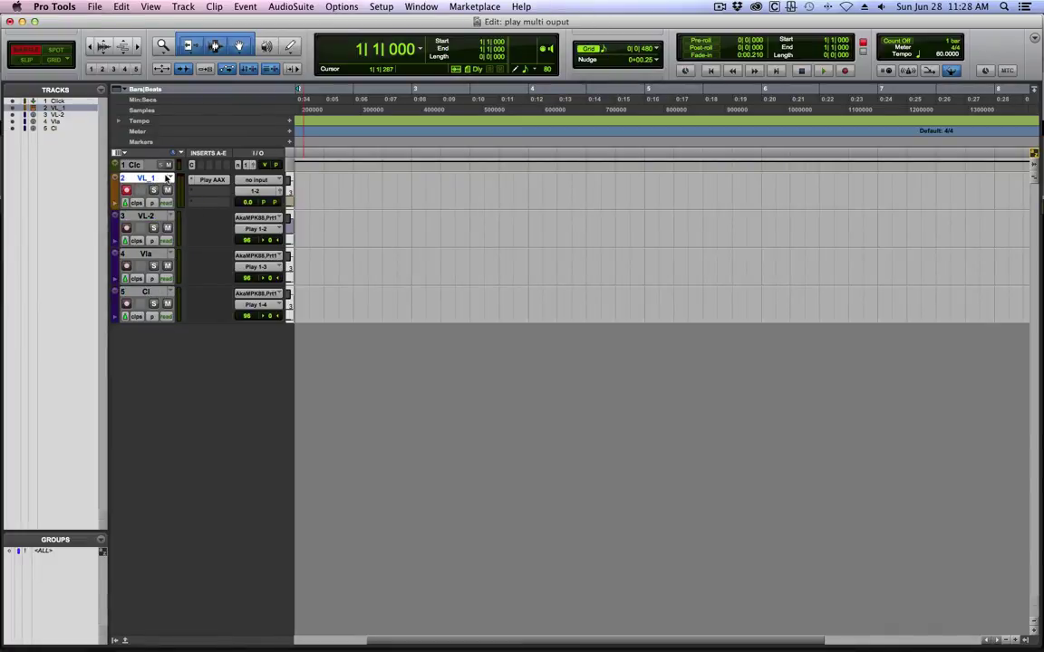
{"action": "left_click", "coordinate": [126, 189]}
{"action": "left_click", "coordinate": [126, 228]}
{"action": "left_click", "coordinate": [127, 305]}
{"action": "left_click", "coordinate": [145, 293]}
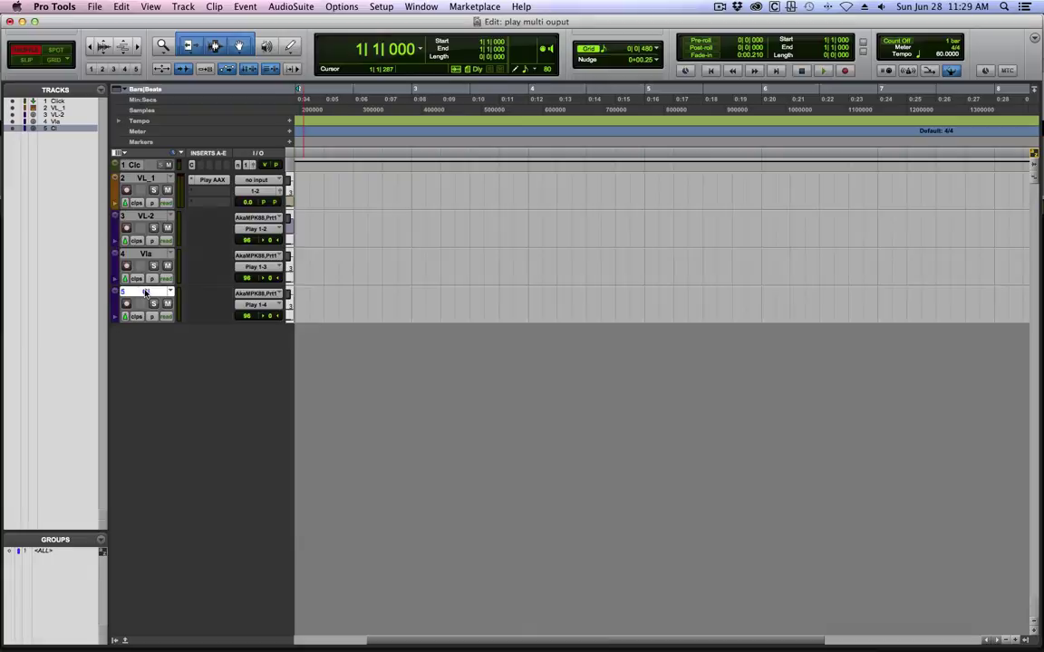
Step: Create three stereo aux input tracks and name the first one Aux_VL_2
{"action": "key", "text": "super+shift+n"}
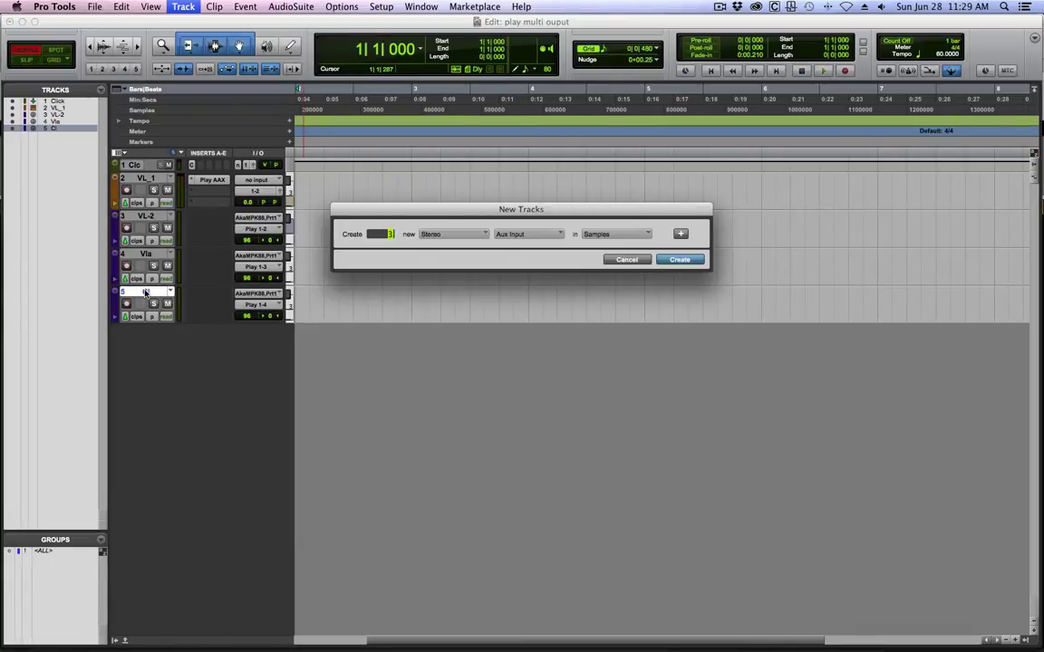
{"action": "key", "text": "Return"}
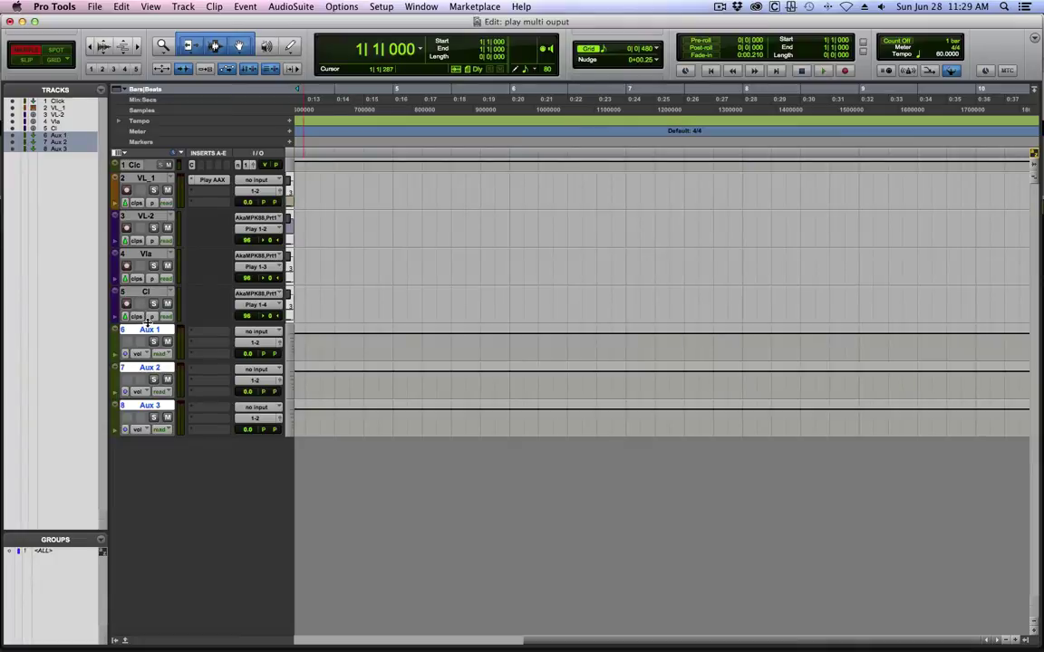
{"action": "double_click", "coordinate": [149, 331]}
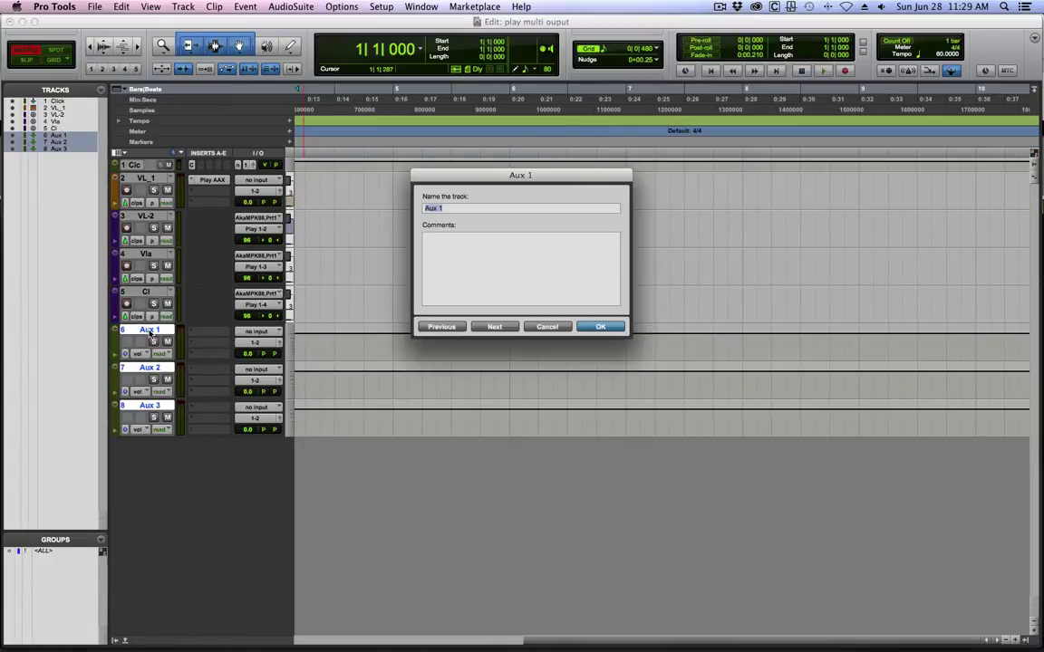
{"action": "type", "text": "Aux_VL_@"}
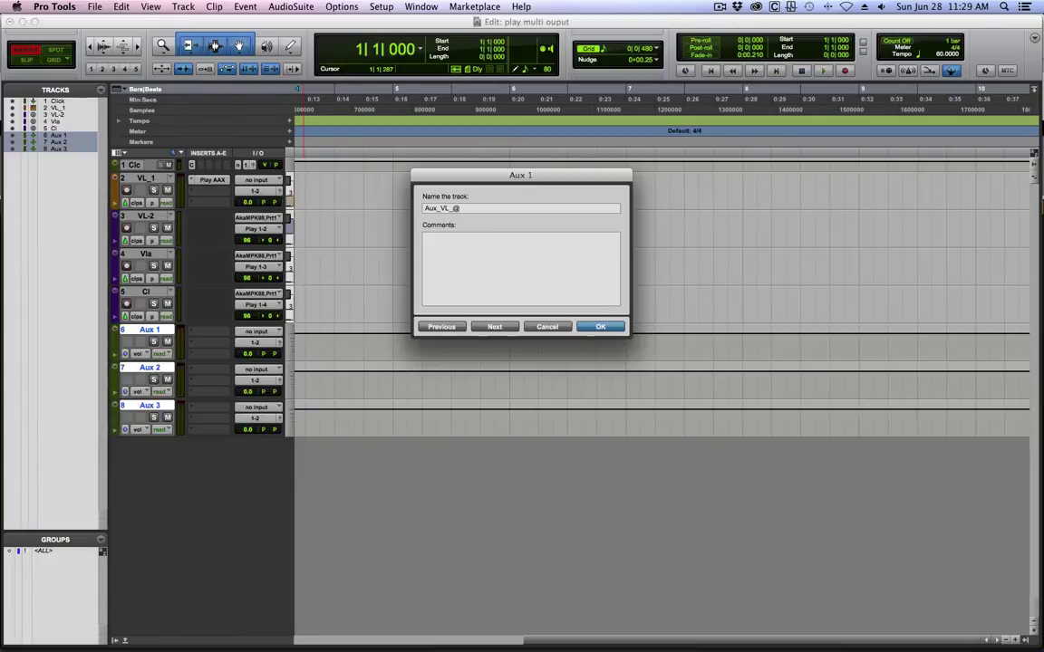
{"action": "type", "text": "2"}
Step: Name the second and third aux tracks Aux_Vla and Aux_Cl
{"action": "key", "text": "super+a"}
{"action": "key", "text": "super+c"}
{"action": "key", "text": "super+Right"}
{"action": "key", "text": "super+v"}
{"action": "key", "text": "BackSpace"}
{"action": "key", "text": "BackSpace"}
{"action": "key", "text": "BackSpace"}
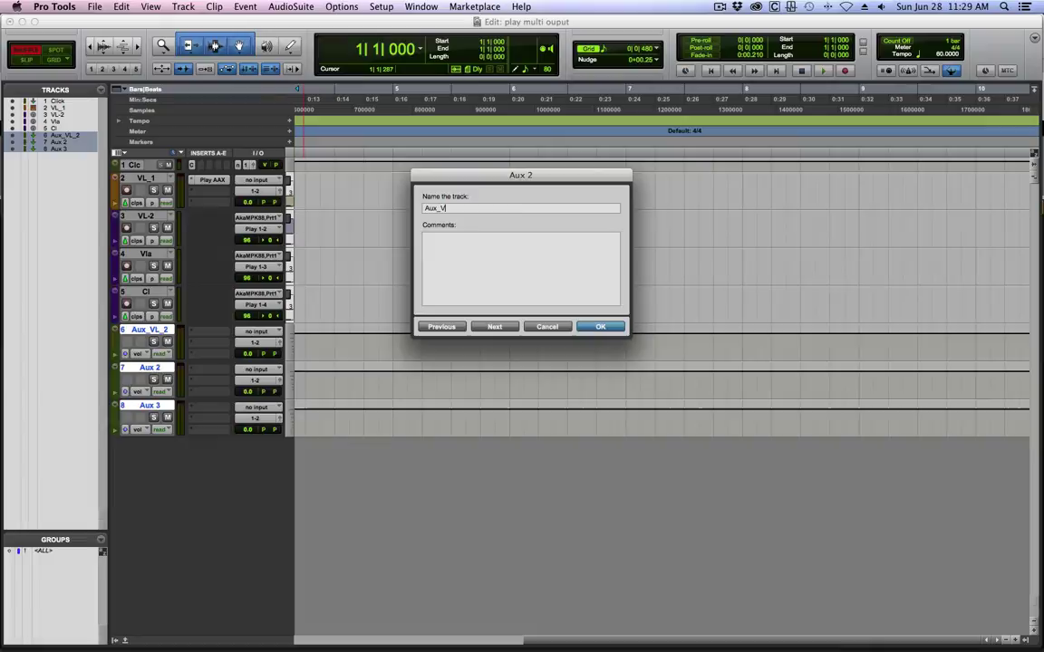
{"action": "type", "text": "la"}
{"action": "key", "text": "super+Right"}
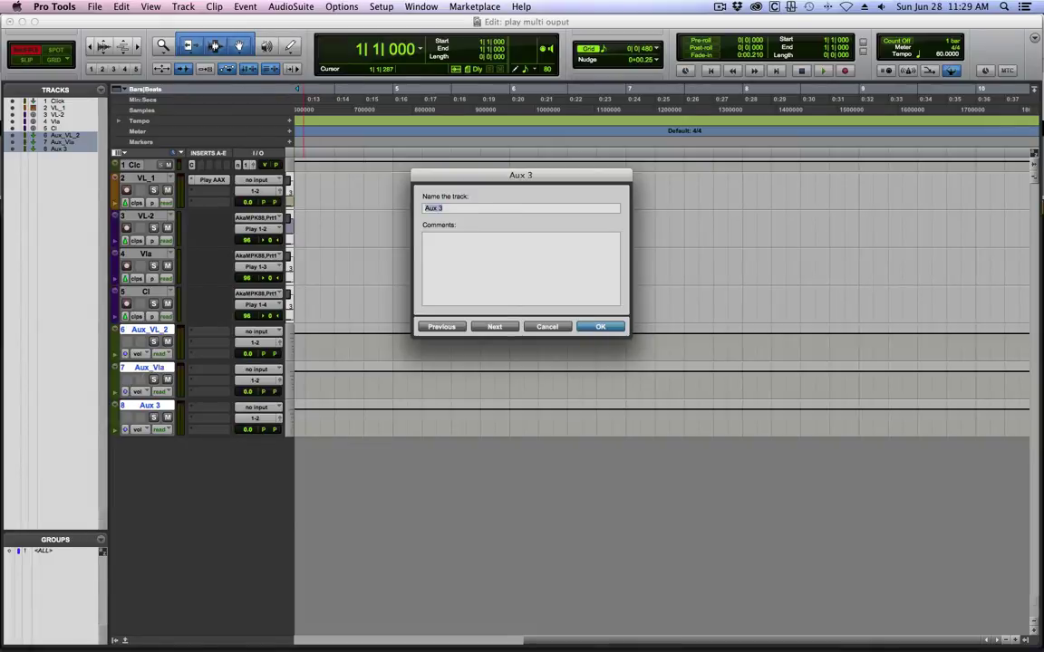
{"action": "key", "text": "super+v"}
{"action": "key", "text": "Return"}
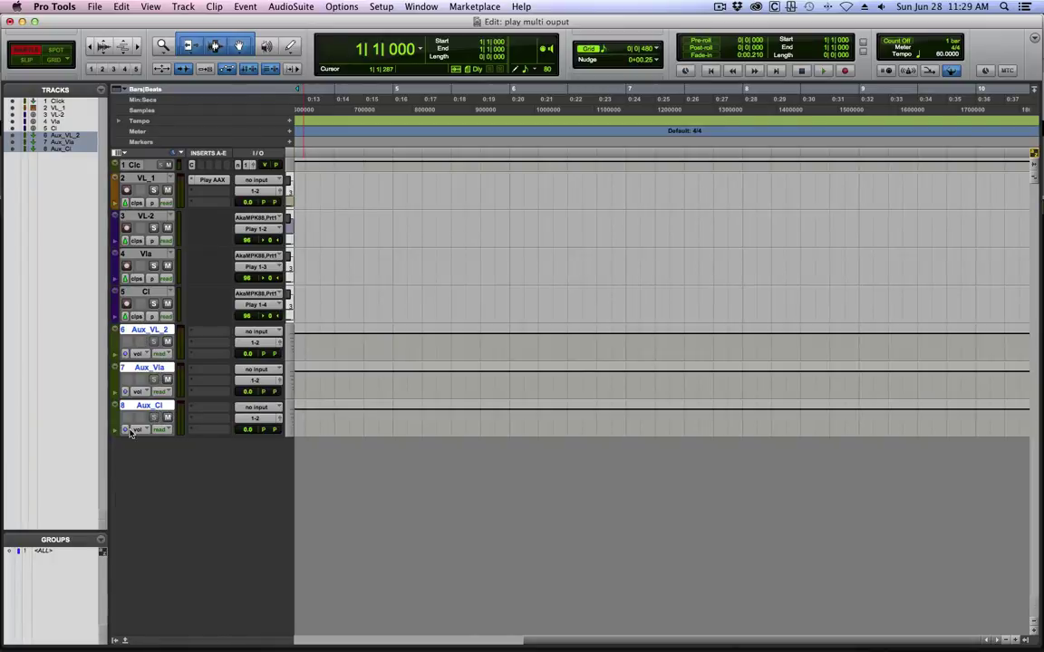
Step: Move Aux_VL_2 directly below VL-2 and Aux_Vla directly below Vla
{"action": "left_click", "coordinate": [149, 331]}
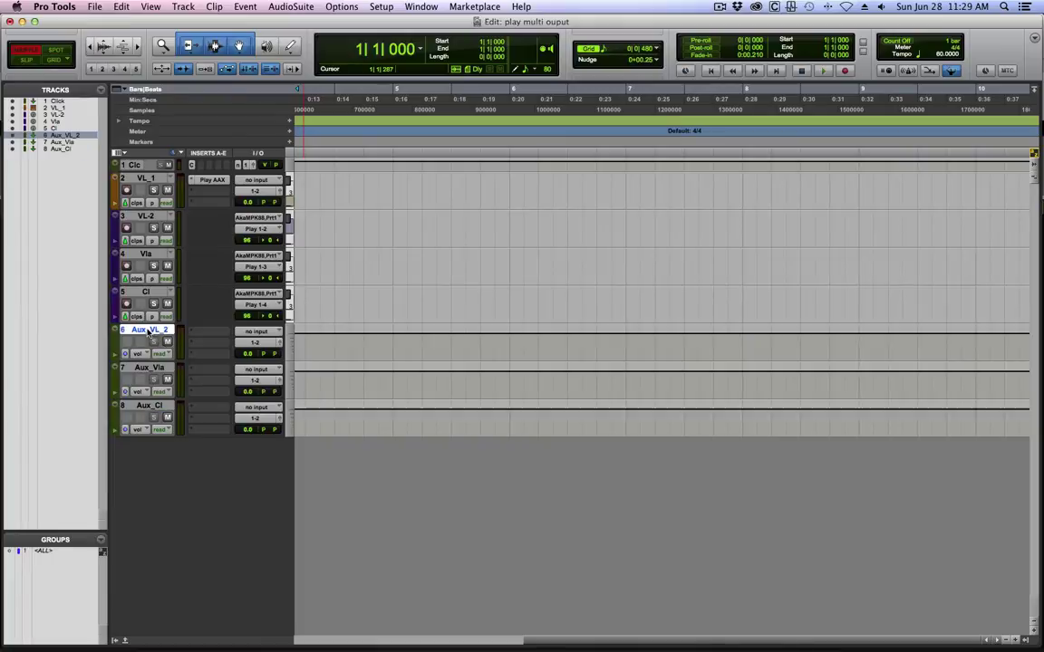
{"action": "left_click_drag", "start_coordinate": [152, 331], "coordinate": [152, 255]}
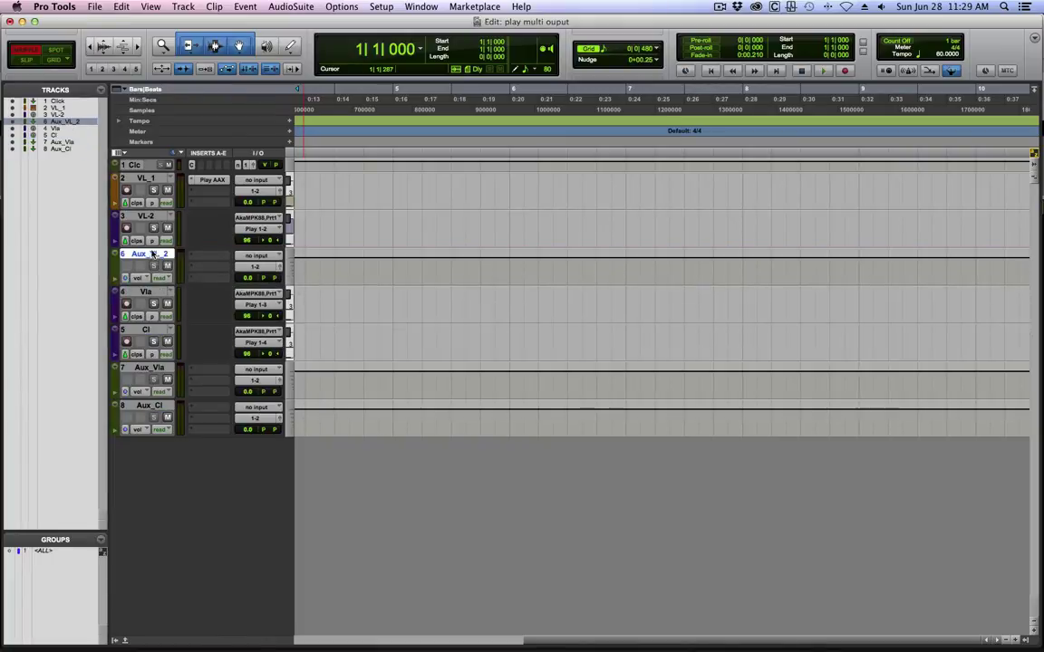
{"action": "left_click", "coordinate": [152, 373]}
{"action": "left_click_drag", "start_coordinate": [152, 373], "coordinate": [151, 326]}
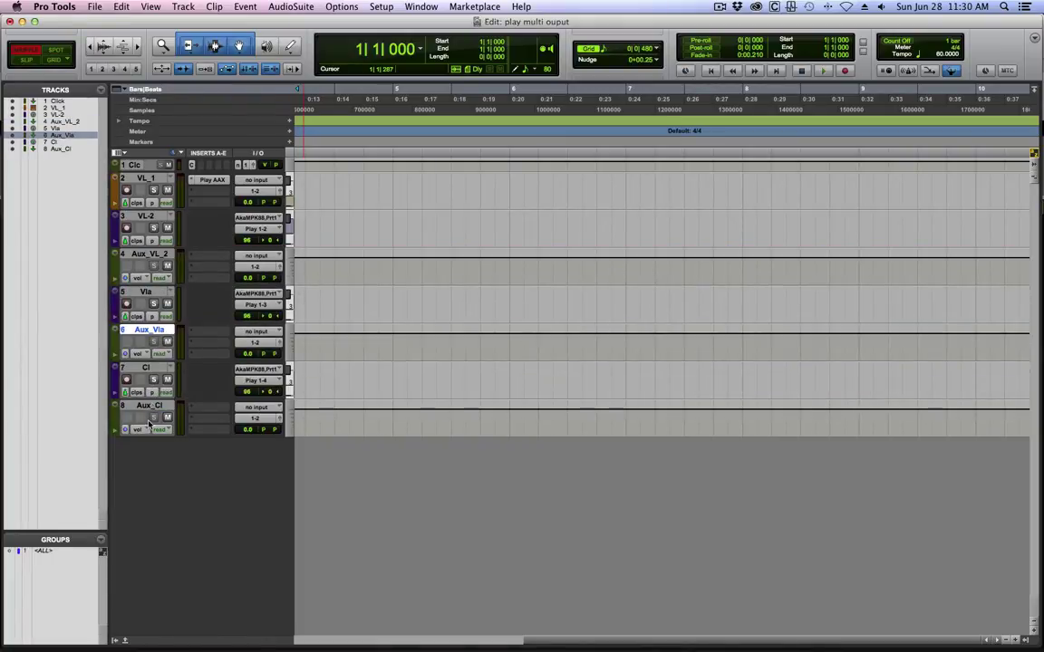
Step: Colour the VL-2 and Aux_VL_2 tracks blue
{"action": "left_click", "coordinate": [152, 215]}
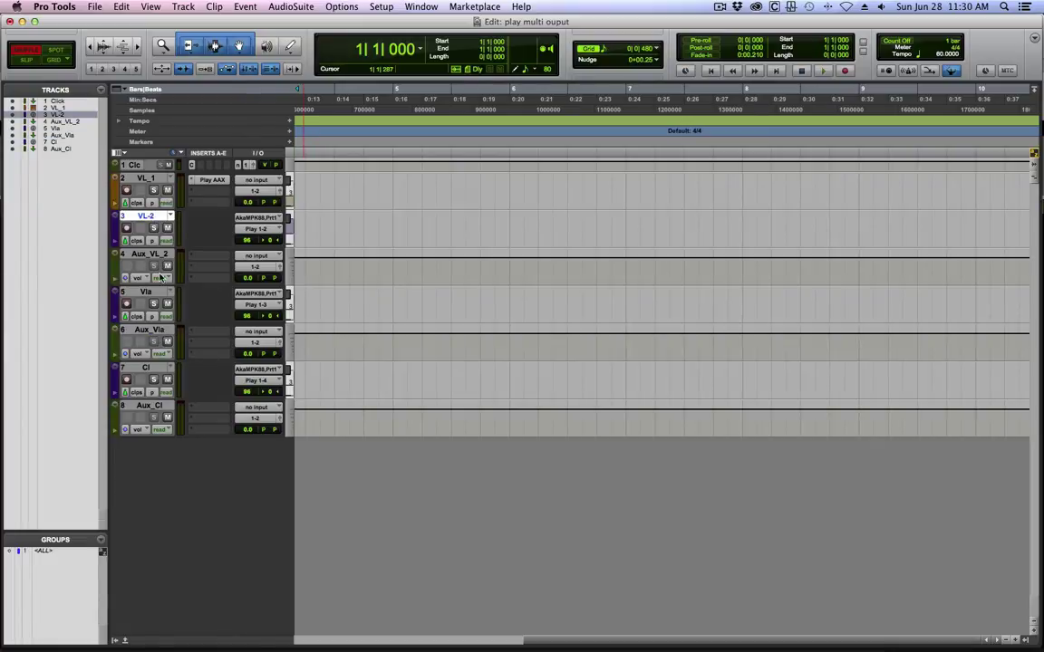
{"action": "left_click", "coordinate": [156, 258], "text": "shift"}
{"action": "double_click", "coordinate": [115, 234]}
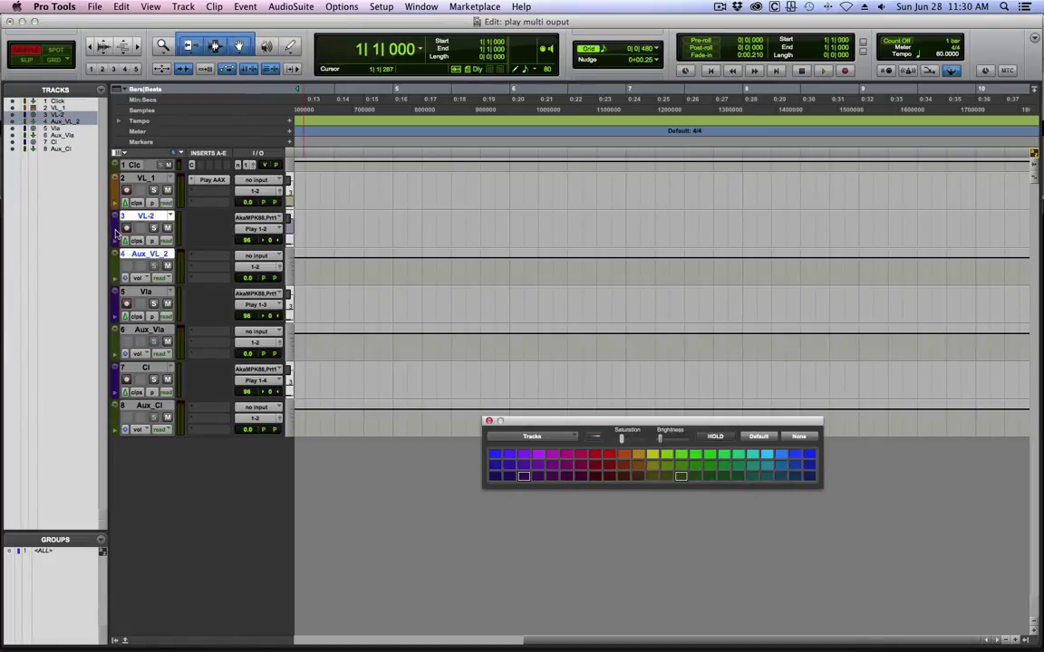
{"action": "left_click", "coordinate": [497, 457]}
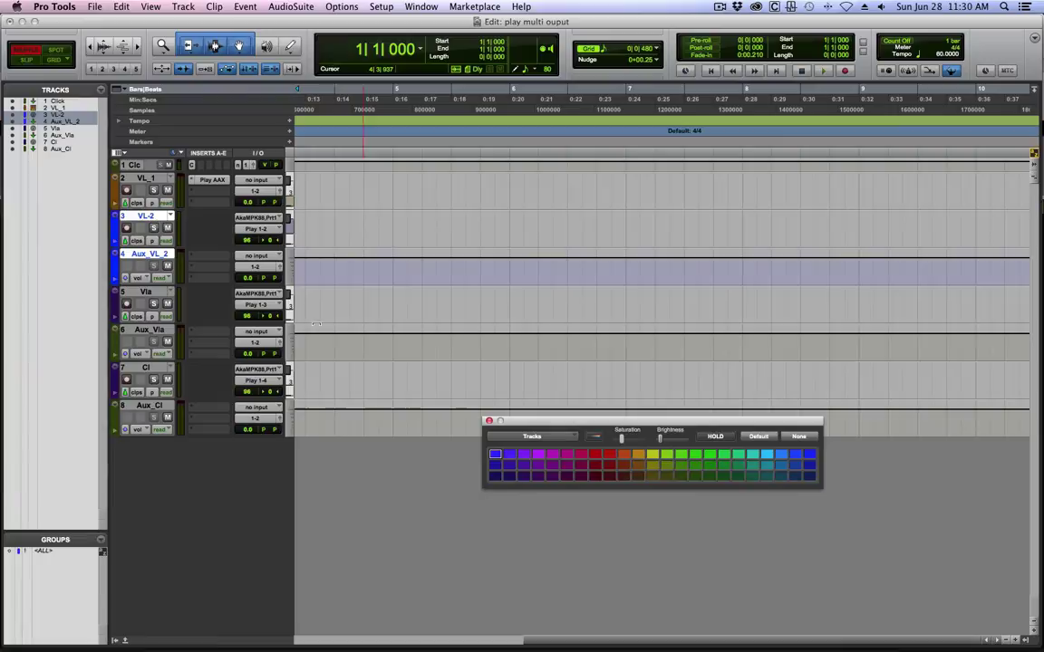
Step: Colour the Vla/Aux_Vla pair yellow-green and the Cl/Aux_Cl pair pink
{"action": "left_click", "coordinate": [145, 292]}
{"action": "left_click", "coordinate": [150, 330], "text": "shift"}
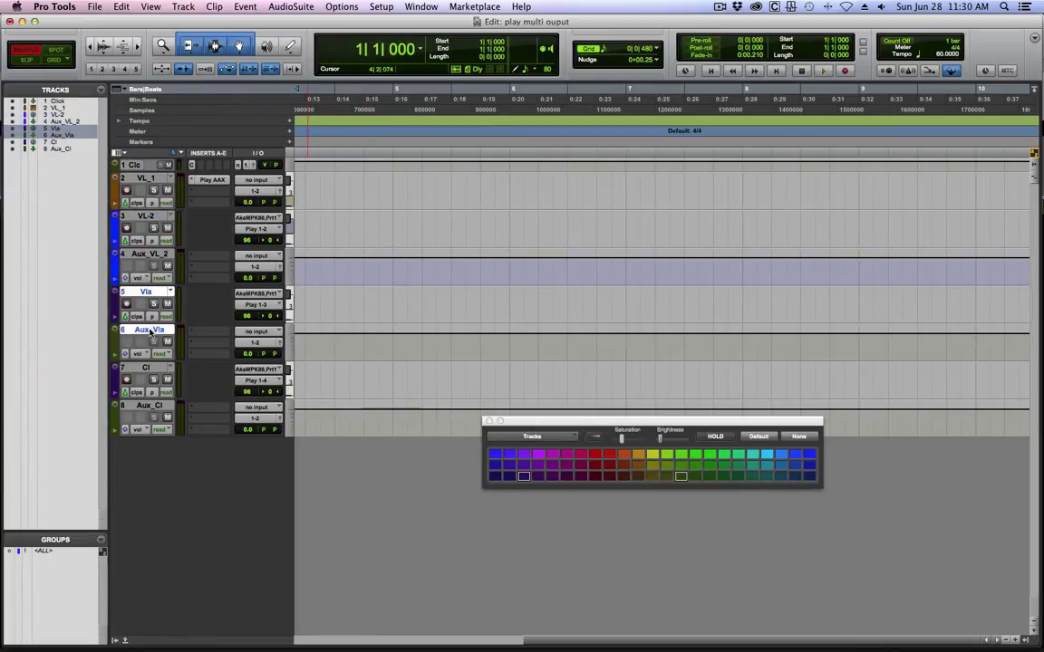
{"action": "left_click", "coordinate": [653, 453]}
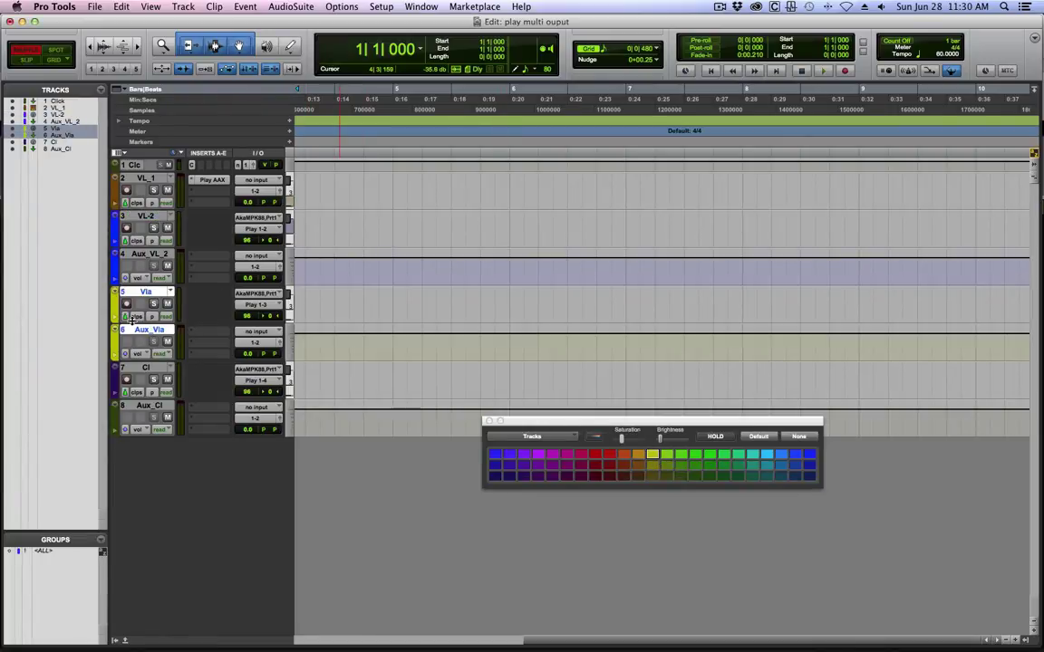
{"action": "left_click", "coordinate": [145, 367]}
{"action": "left_click", "coordinate": [141, 409], "text": "shift"}
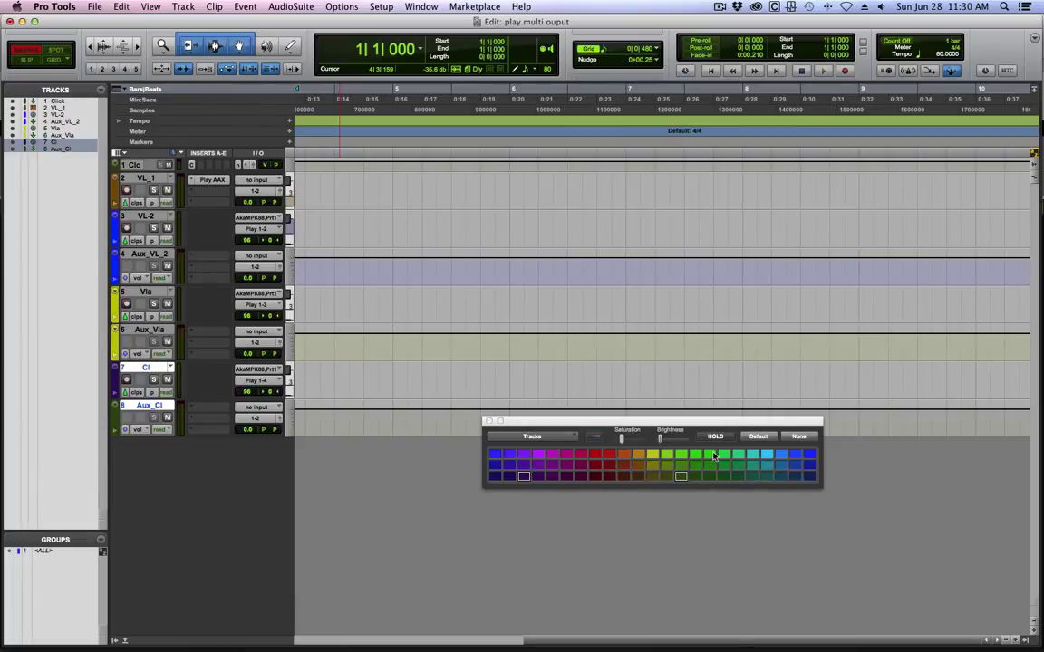
{"action": "left_click", "coordinate": [582, 454]}
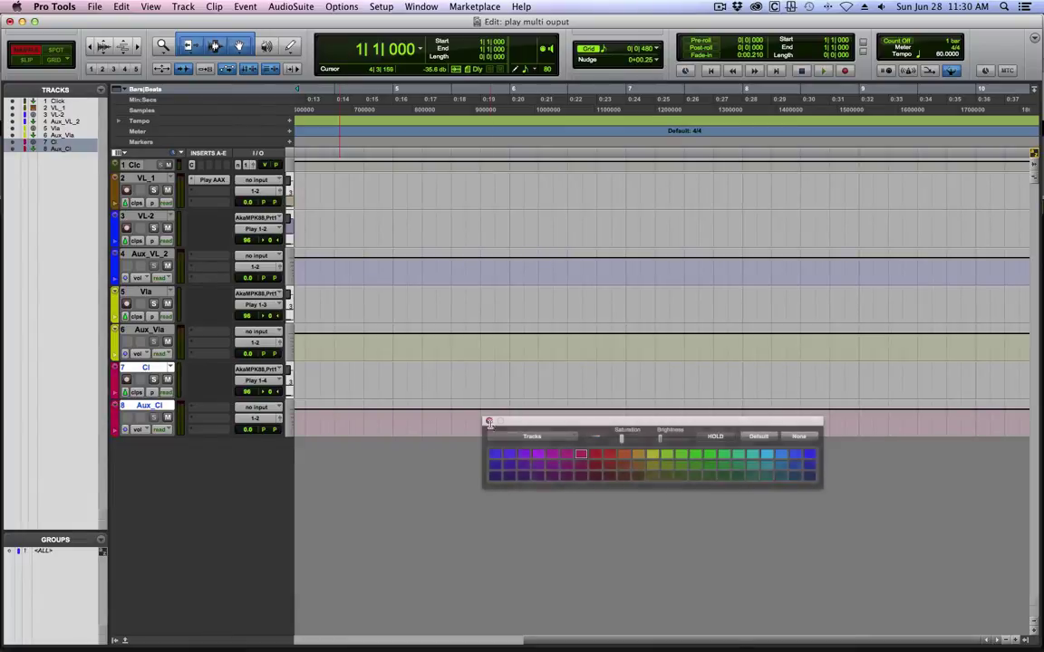
{"action": "left_click", "coordinate": [489, 422]}
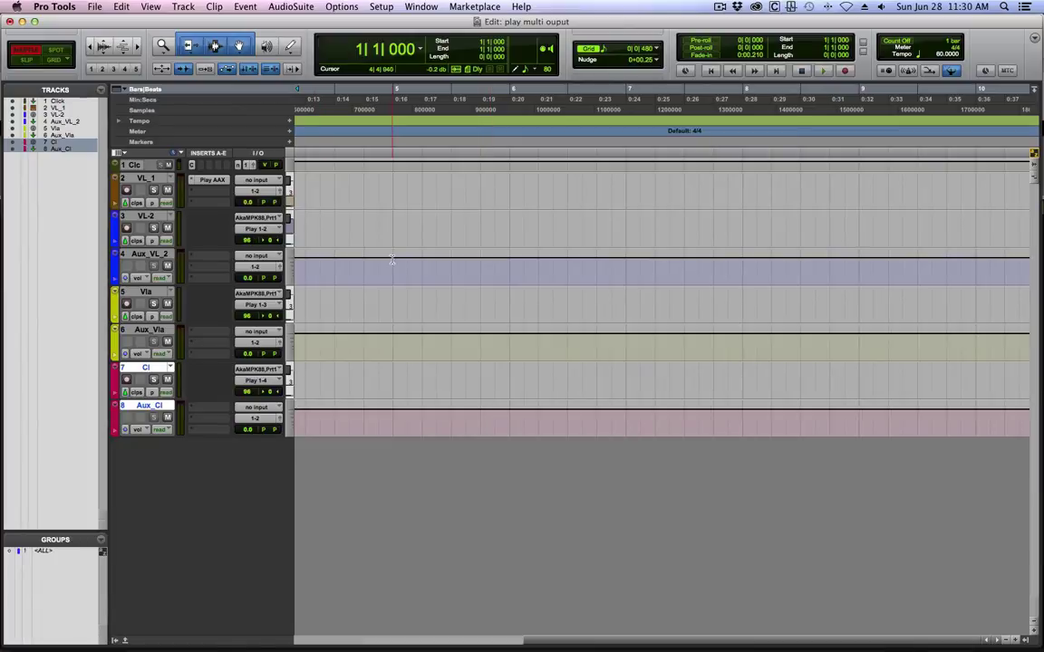
Step: Return to the session start, leave the tempo at 60 BPM, enable count-off and arm the Cl track
{"action": "key", "text": "Return"}
{"action": "left_click", "coordinate": [291, 122]}
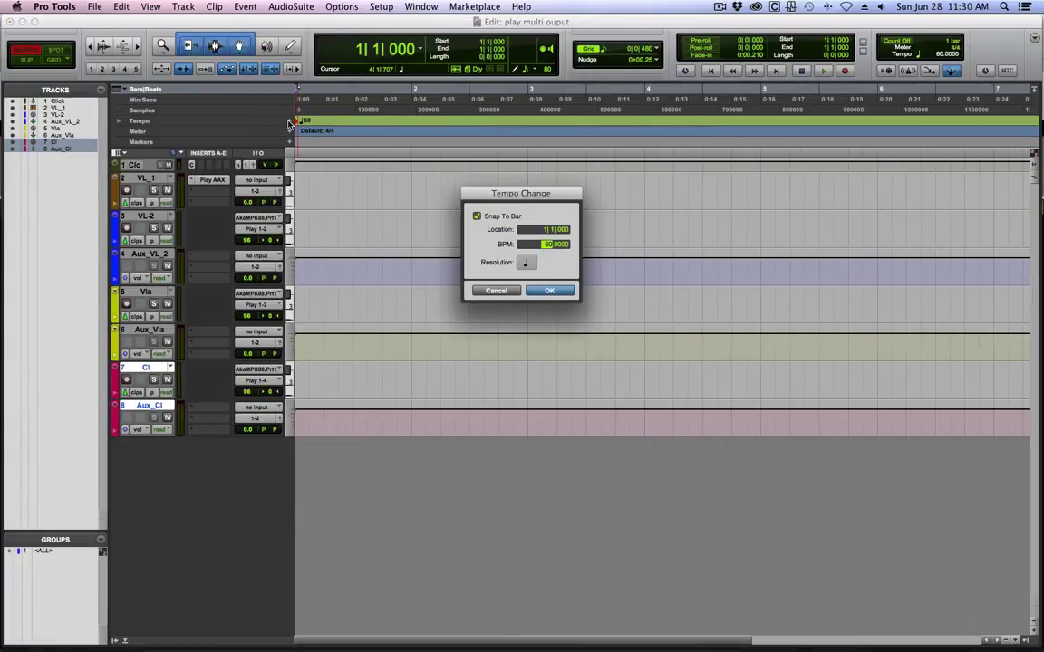
{"action": "key", "text": "Return"}
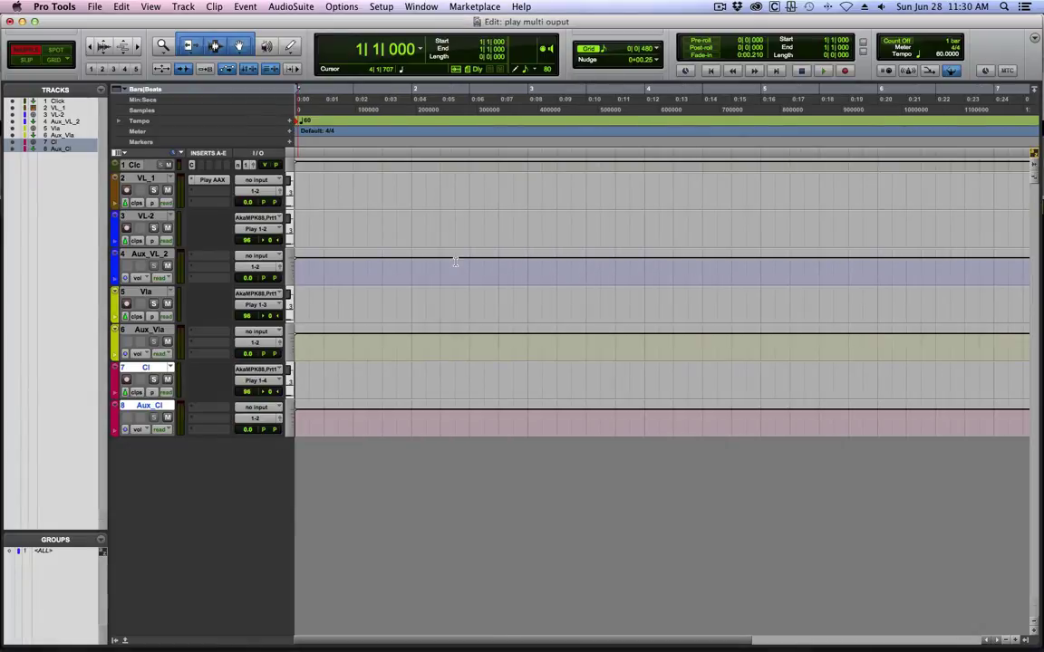
{"action": "left_click", "coordinate": [898, 41]}
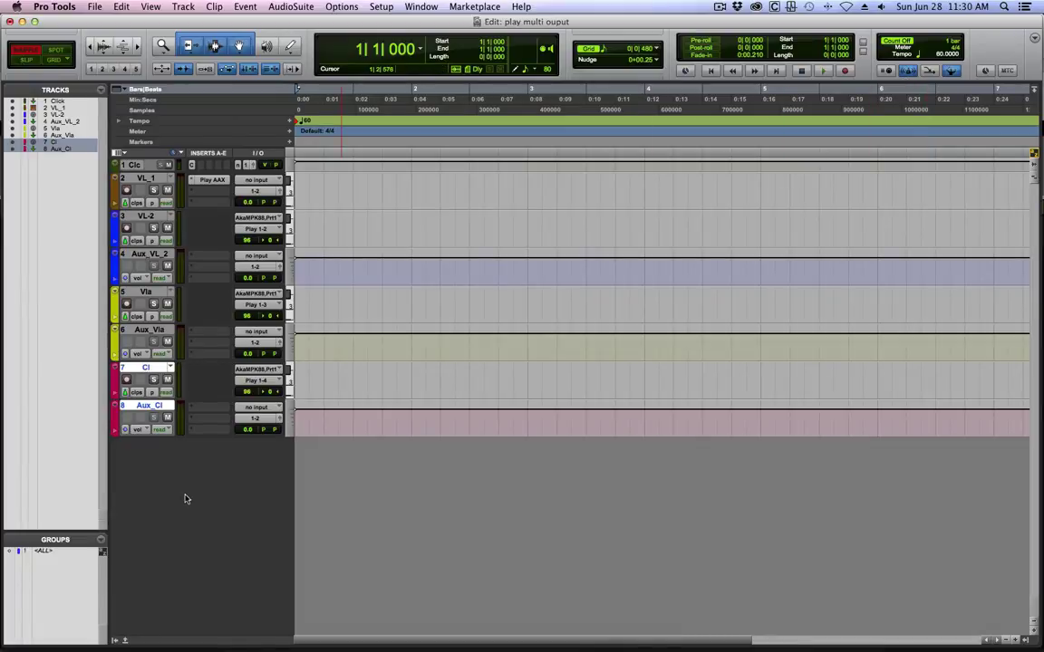
{"action": "left_click", "coordinate": [127, 381]}
Step: Feed Aux_VL_2, Aux_Vla and Aux_Cl from Play outputs 3-4, 5-6 and 7-8
{"action": "left_click", "coordinate": [155, 255]}
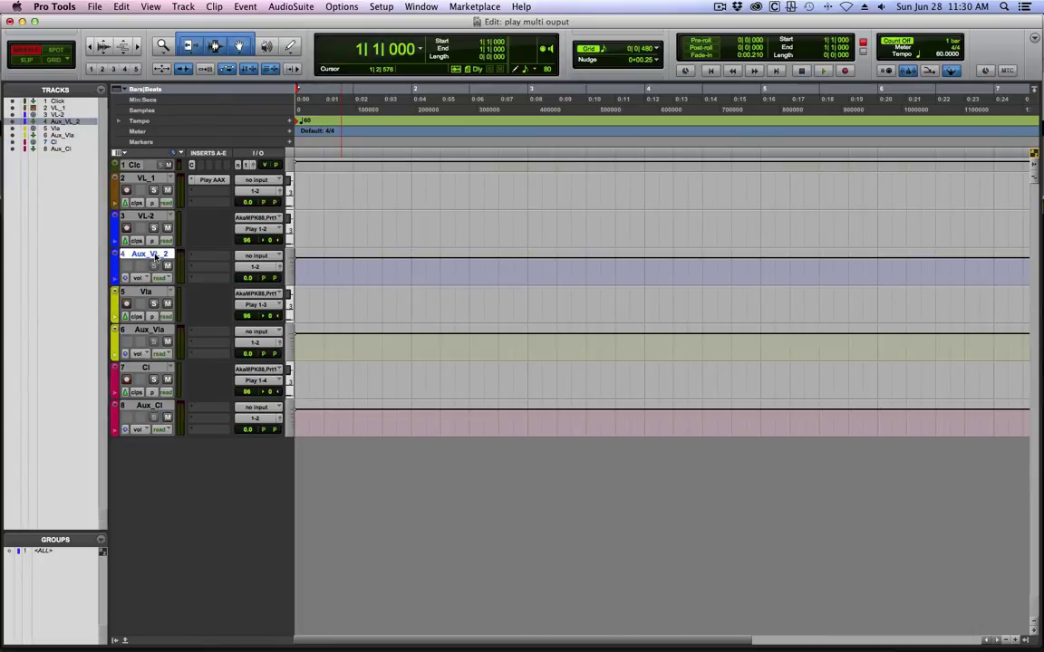
{"action": "left_click", "coordinate": [149, 330], "text": "super"}
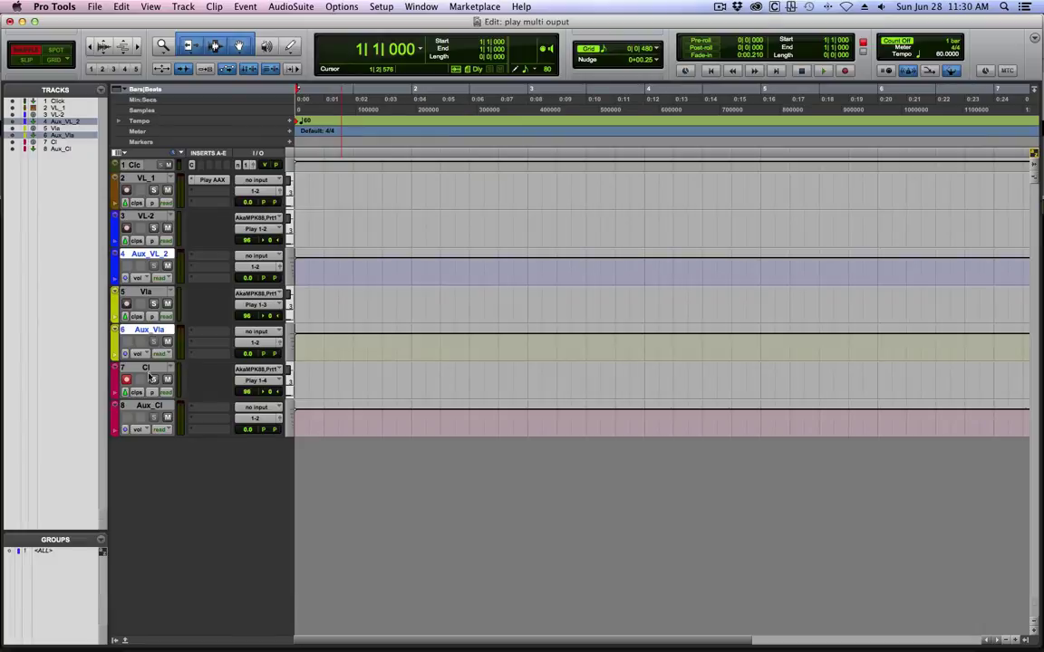
{"action": "left_click", "coordinate": [149, 405], "text": "super"}
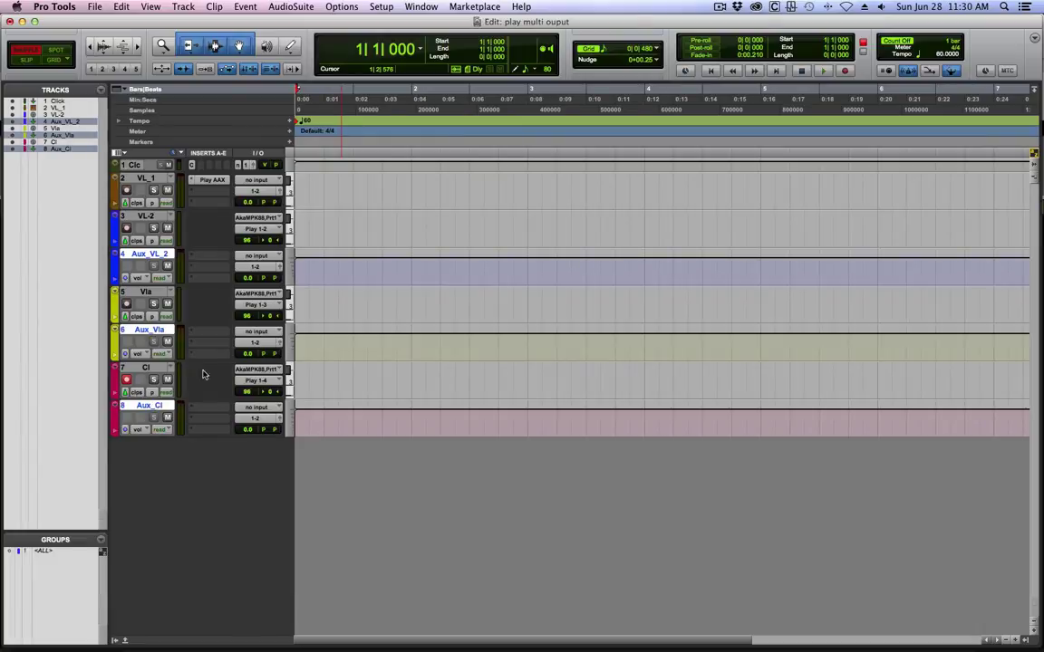
{"action": "left_click", "coordinate": [264, 258]}
{"action": "mouse_move", "coordinate": [302, 301]}
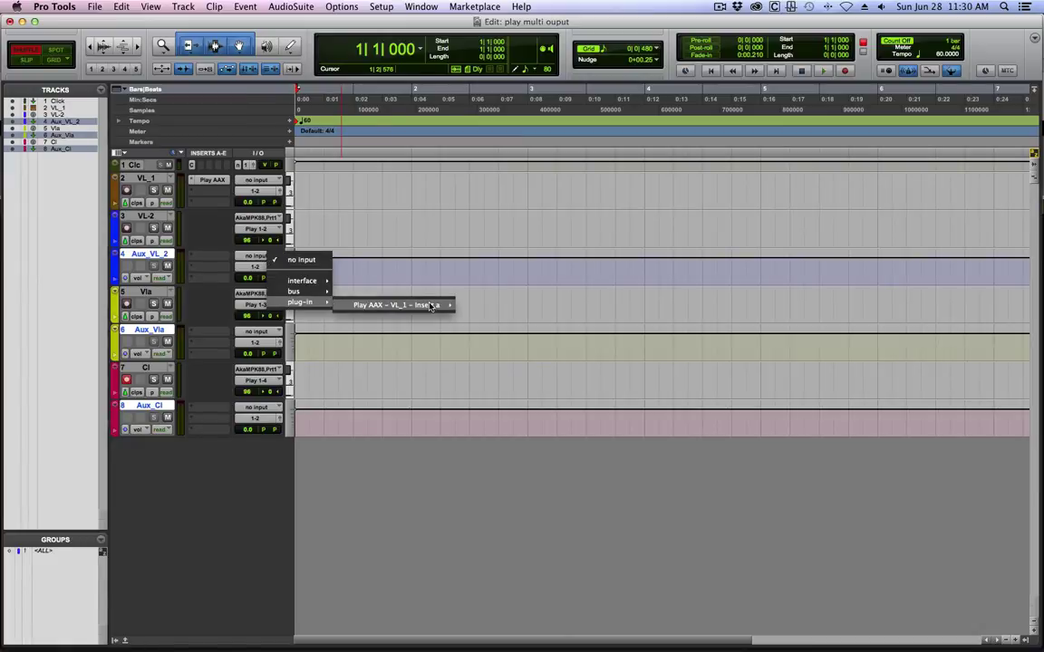
{"action": "mouse_move", "coordinate": [430, 305]}
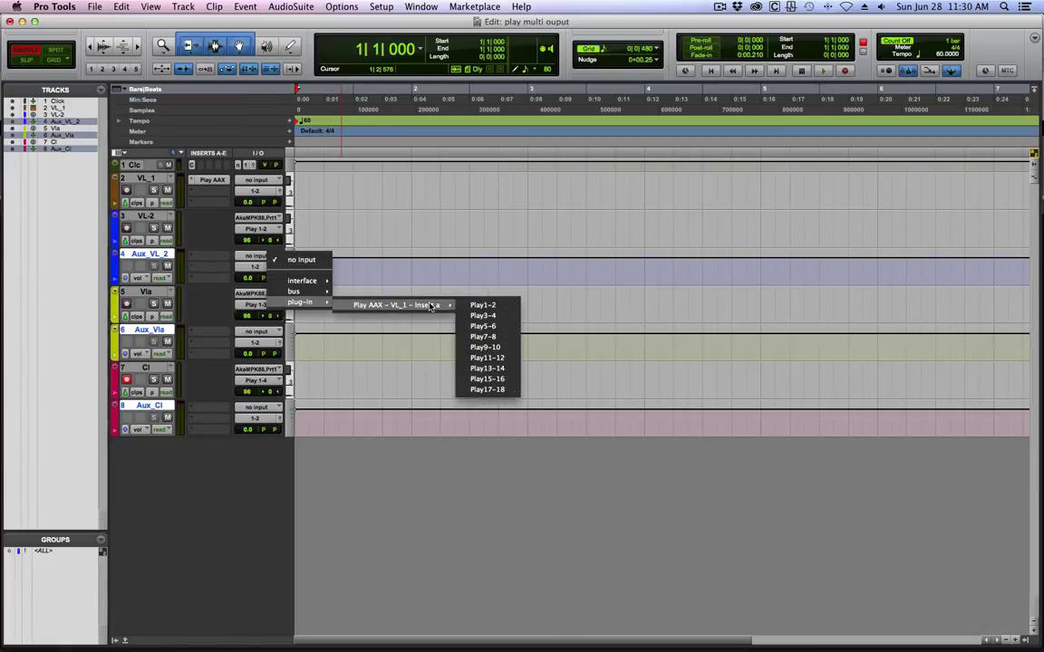
{"action": "left_click", "coordinate": [497, 317], "text": "alt+super"}
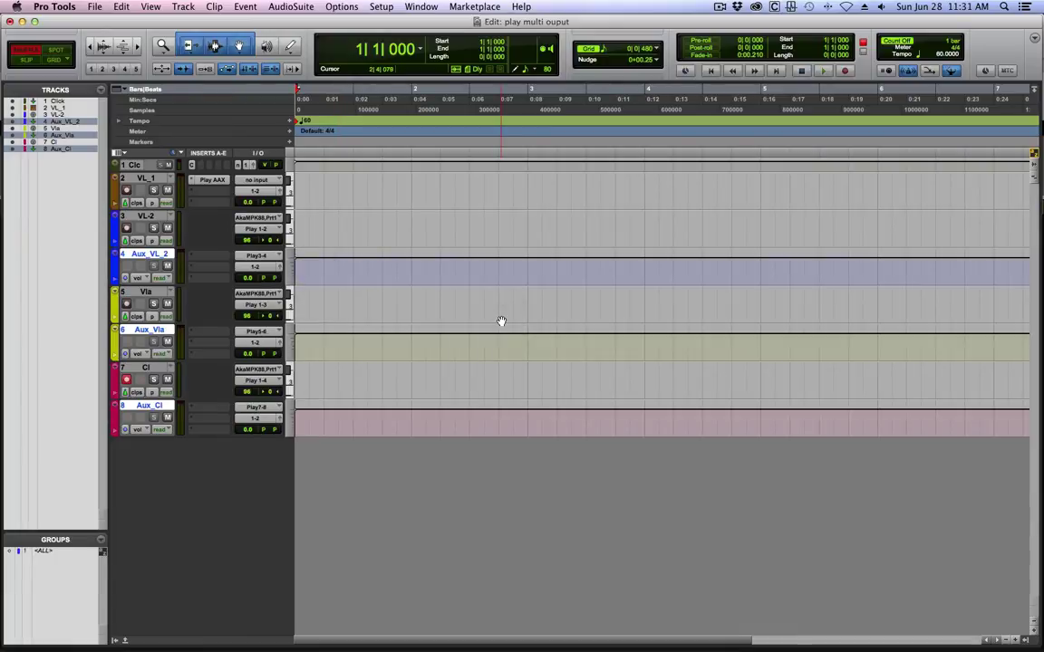
Step: Review the Play outputs available to Aux_Vla, leaving its input unchanged
{"action": "left_click", "coordinate": [268, 335]}
{"action": "mouse_move", "coordinate": [304, 332]}
{"action": "mouse_move", "coordinate": [425, 335]}
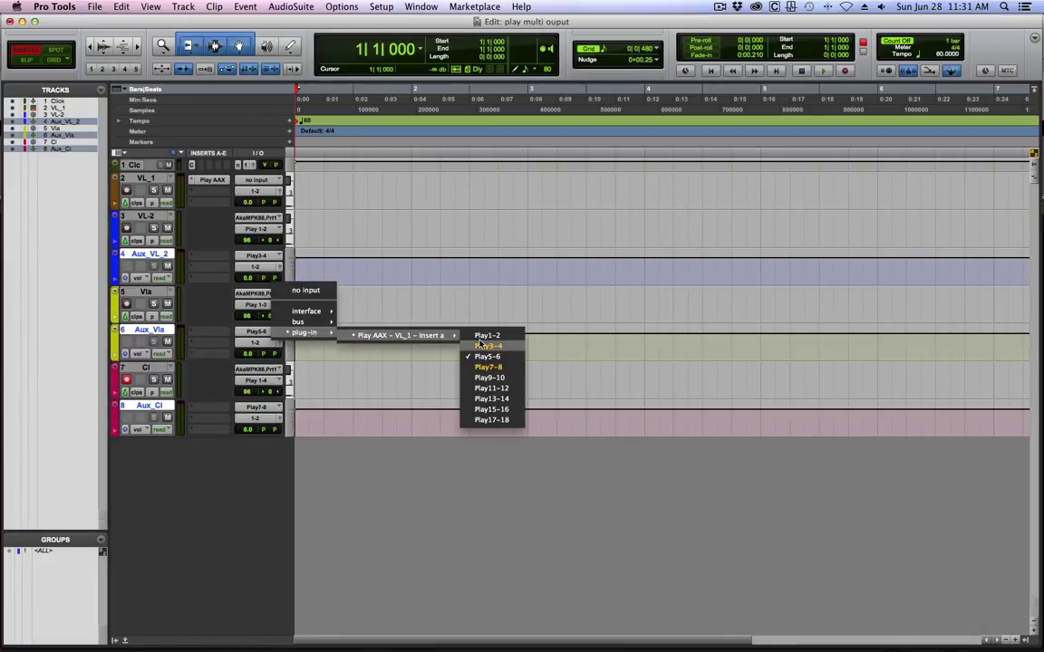
{"action": "left_click", "coordinate": [155, 413]}
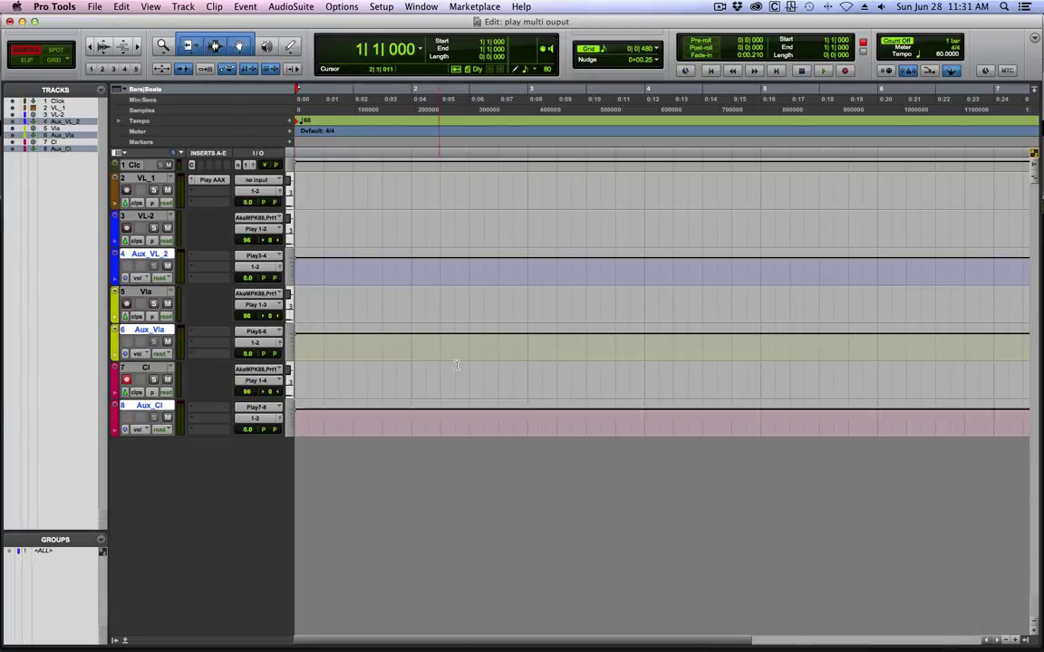
Step: Record a clarinet take on Cl, then start recording the first violin part on VL_1
{"action": "key", "text": "super+space"}
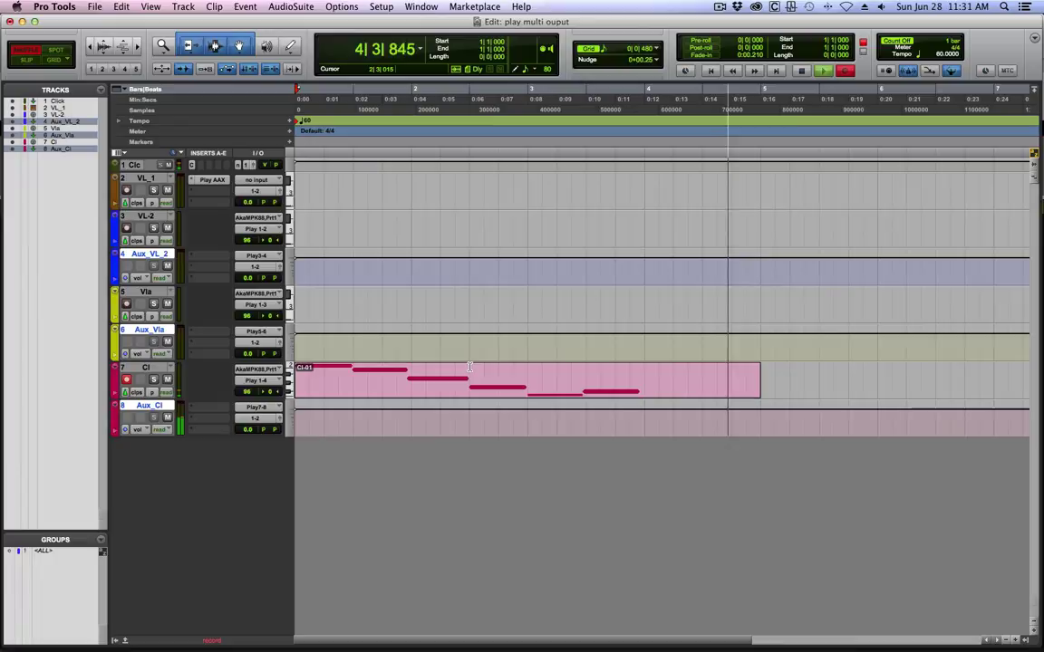
{"action": "key", "text": "space"}
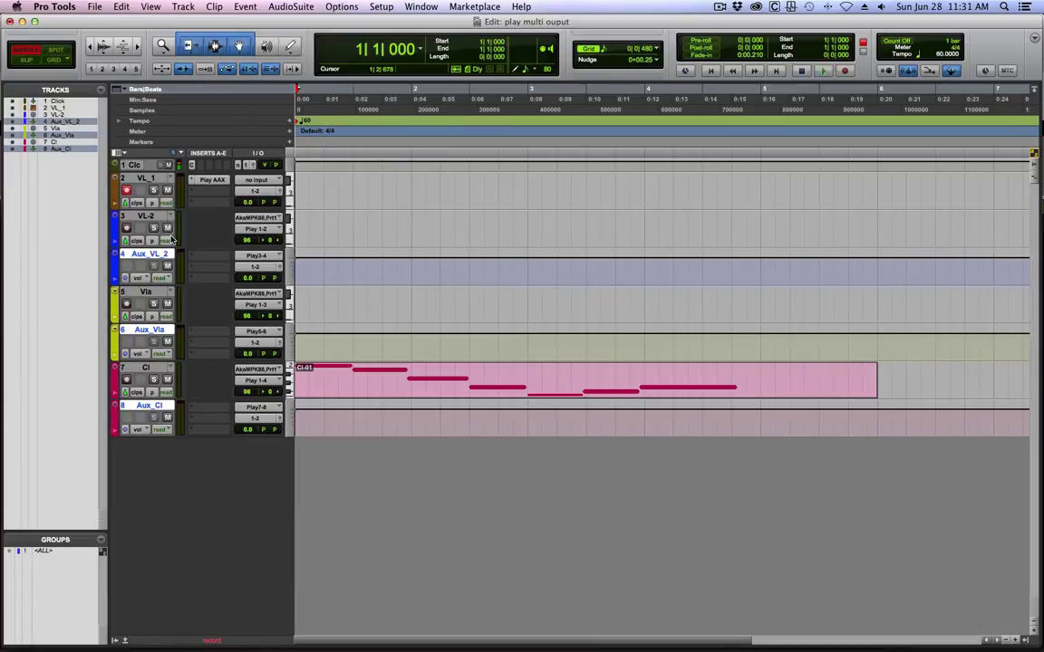
{"action": "key", "text": "super+space"}
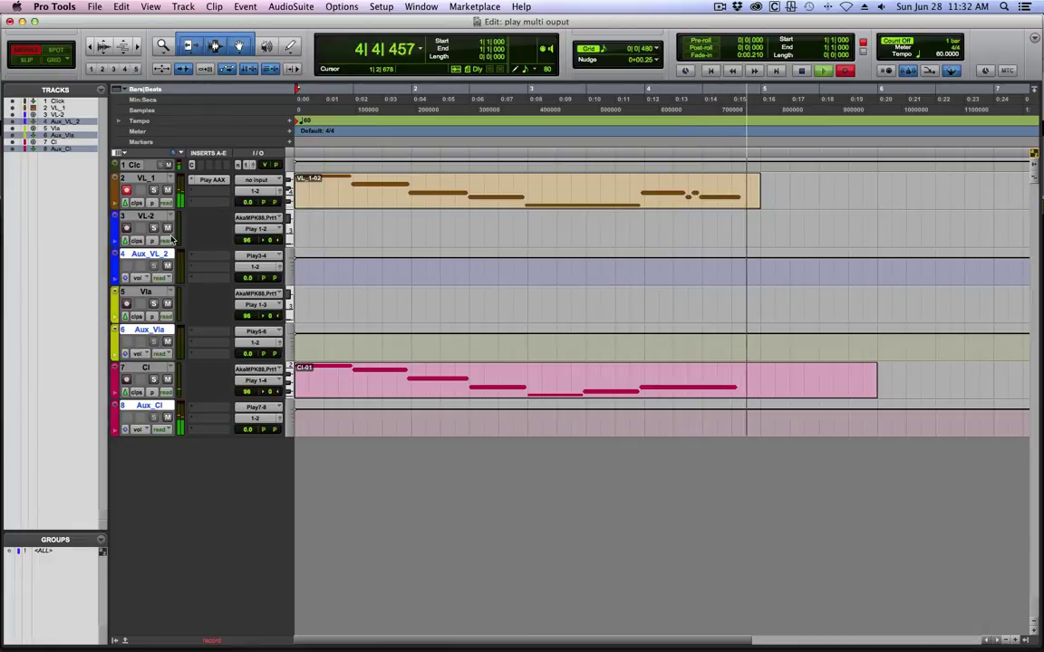
Step: Stop the VL_1 take, arm VL-2 and start recording the second violin part
{"action": "key", "text": "space"}
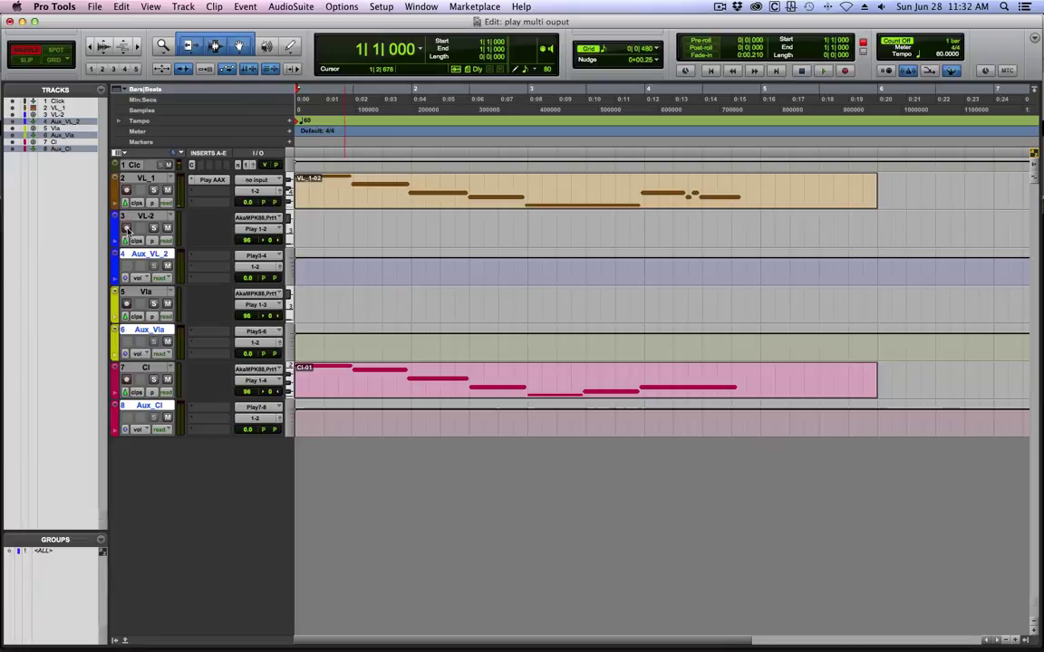
{"action": "left_click", "coordinate": [127, 229]}
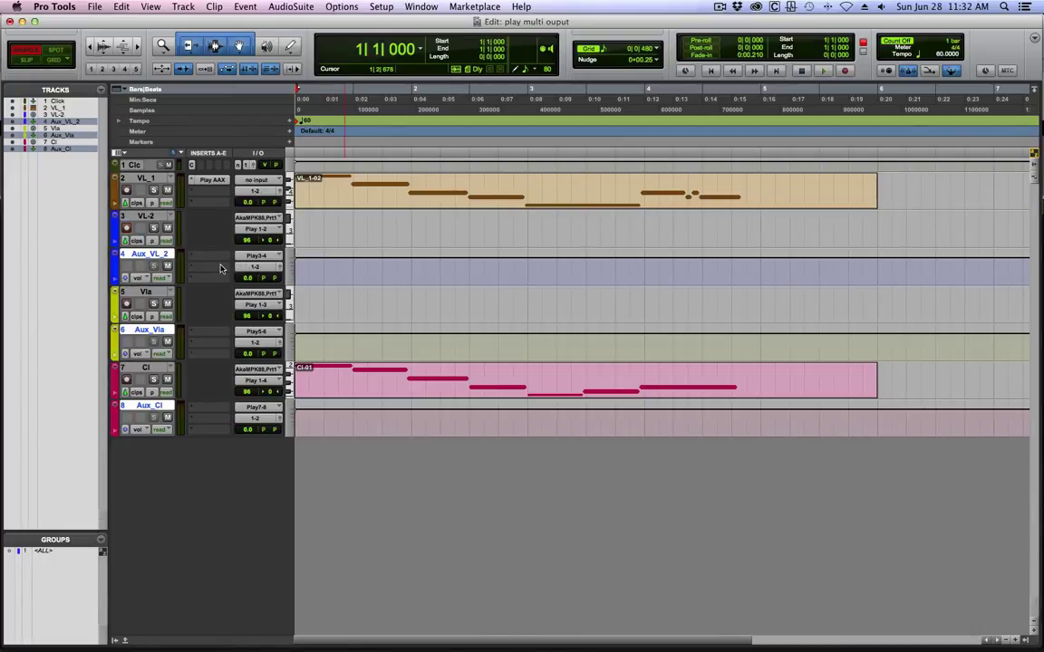
{"action": "key", "text": "super+space"}
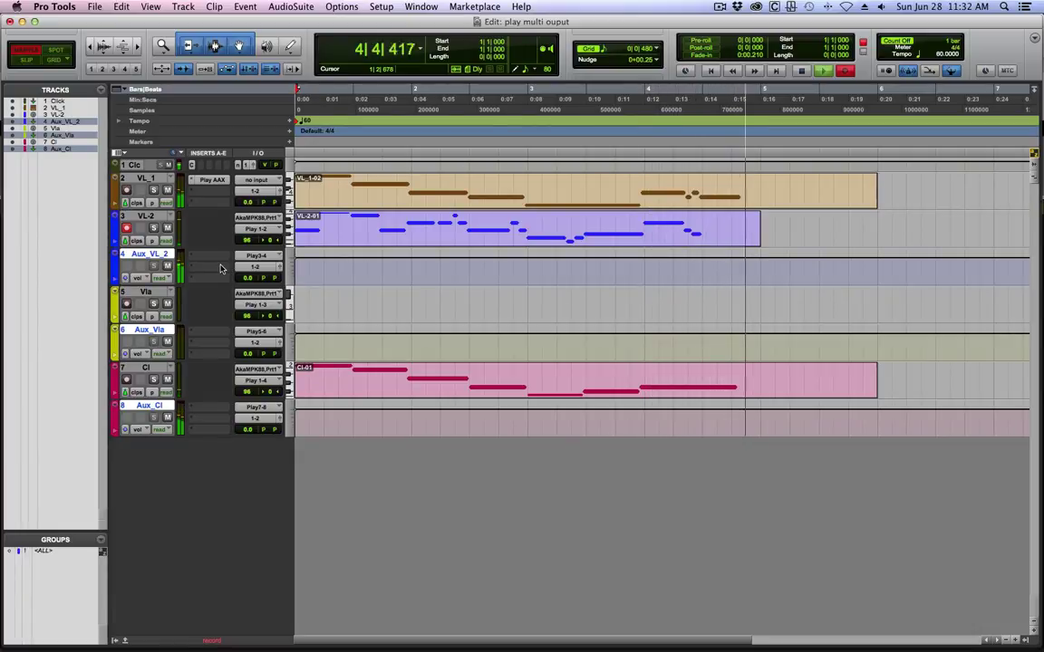
Step: Stop the VL-2 take and start recording the viola part on Vla
{"action": "key", "text": "space"}
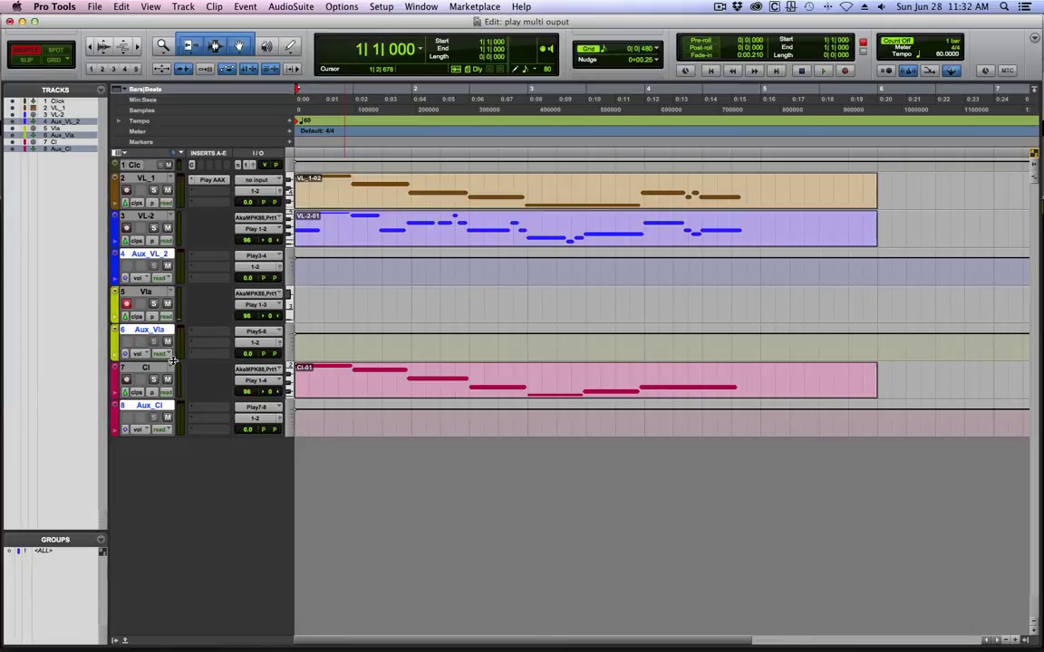
{"action": "key", "text": "super+space"}
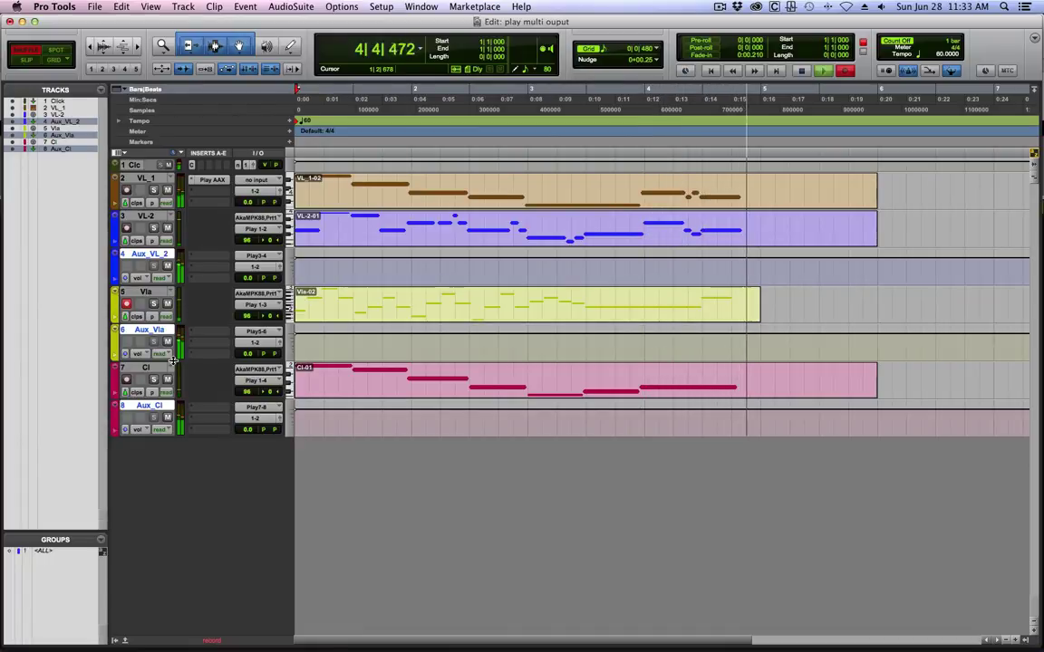
Step: Stop the viola take and play back VL_1 soloed
{"action": "key", "text": "space"}
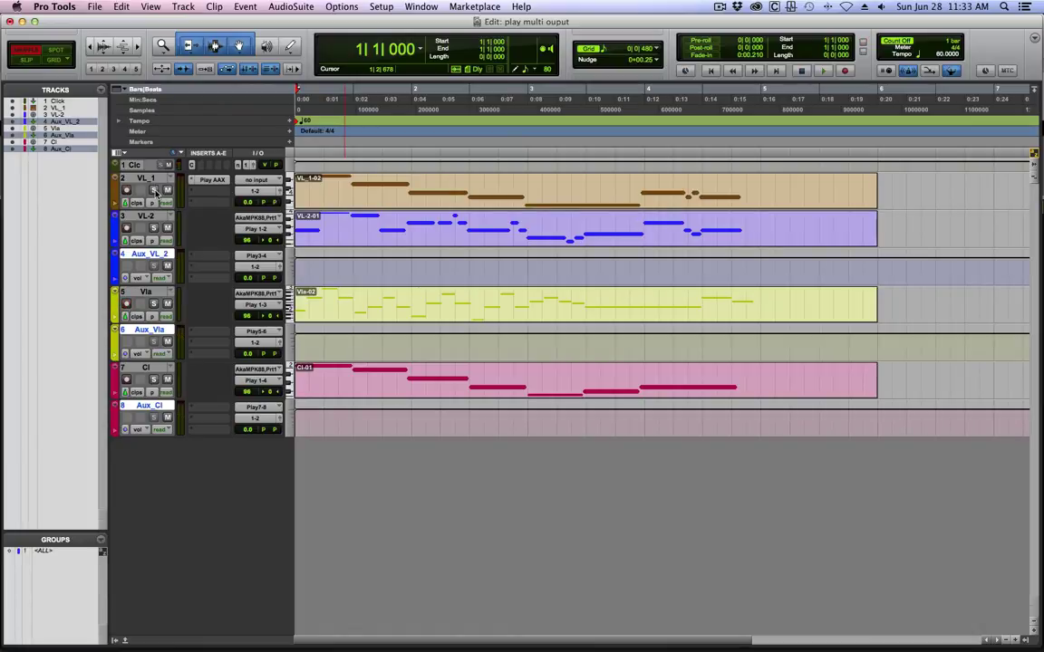
{"action": "key", "text": "space"}
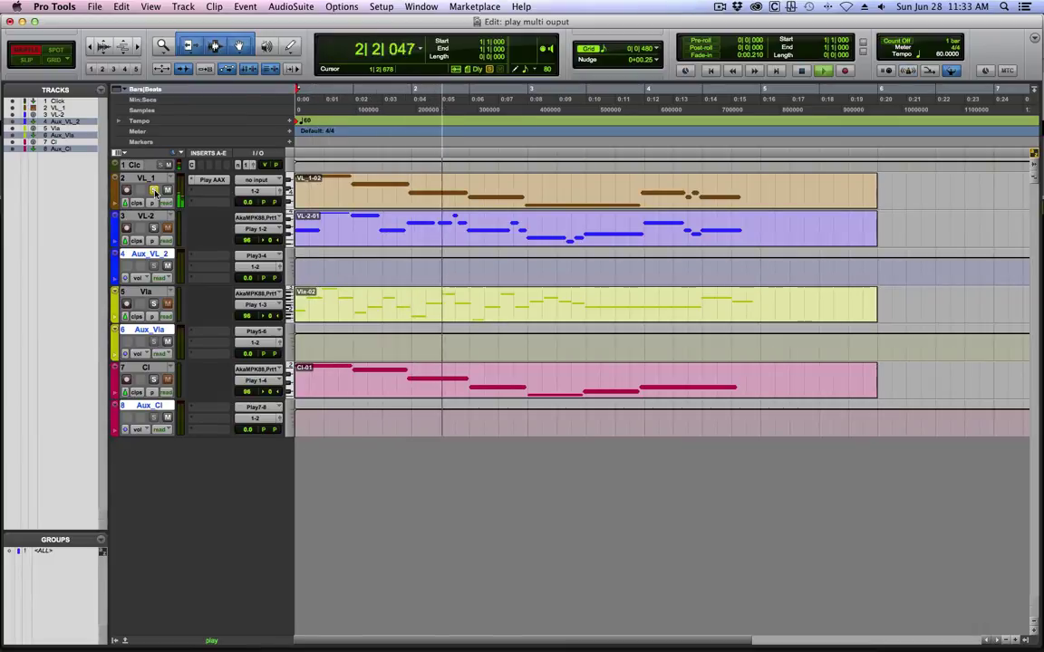
{"action": "key", "text": "space"}
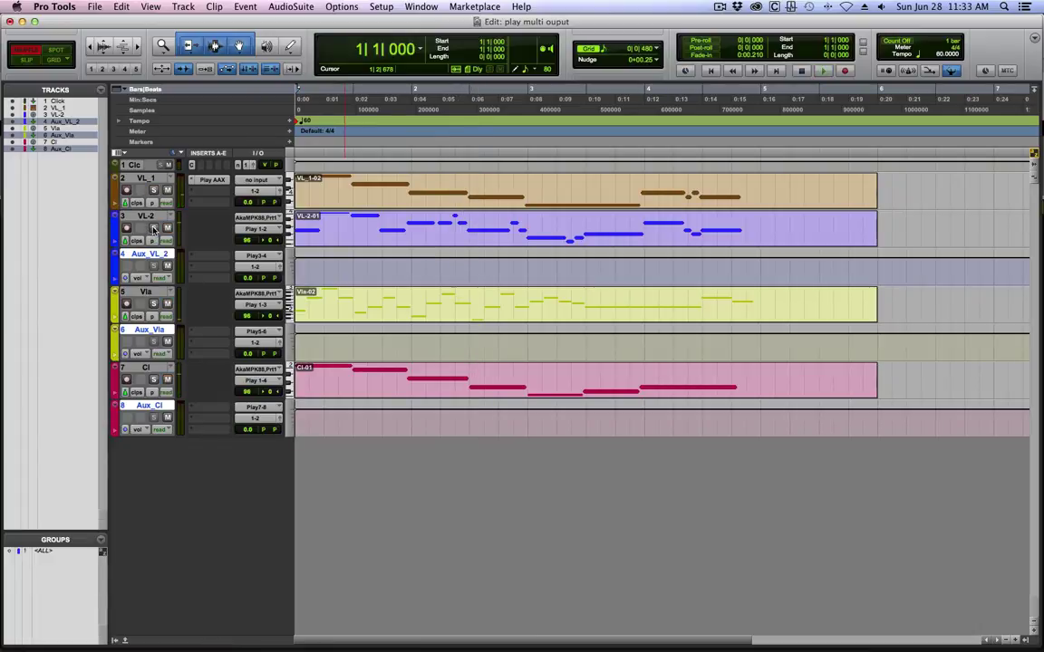
Step: Play back VL-2, Vla and Cl, each soloed in turn
{"action": "key", "text": "space"}
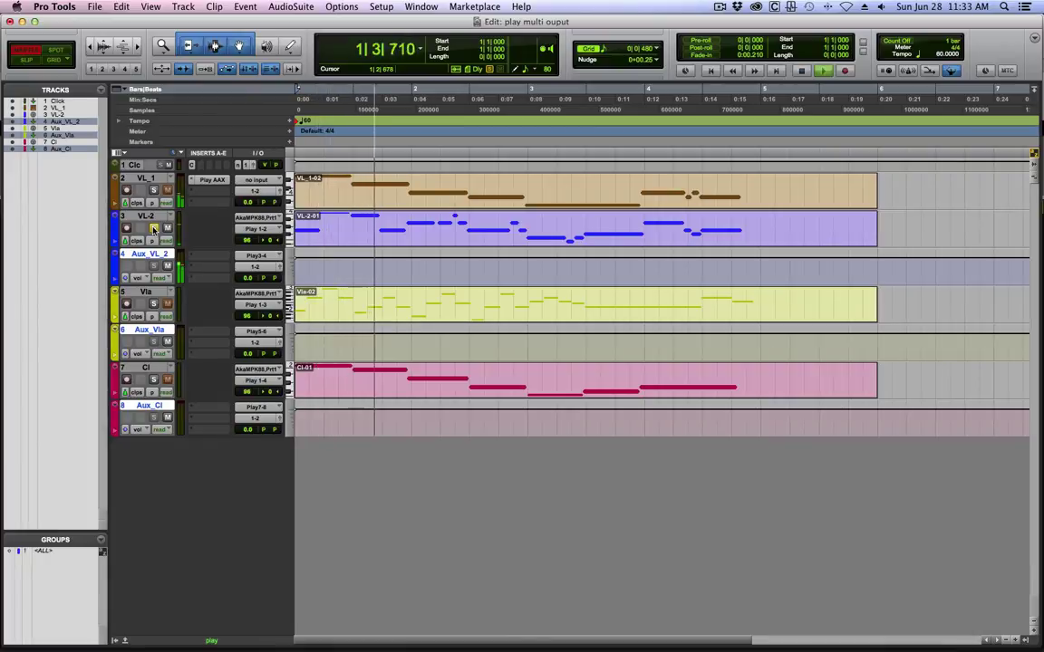
{"action": "key", "text": "space"}
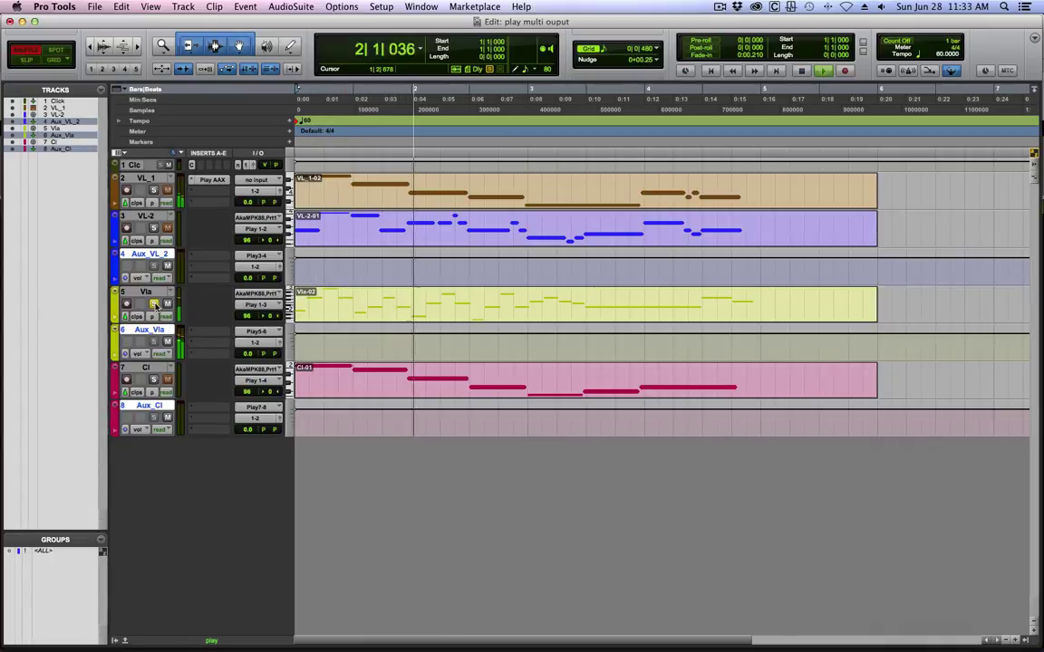
{"action": "key", "text": "space"}
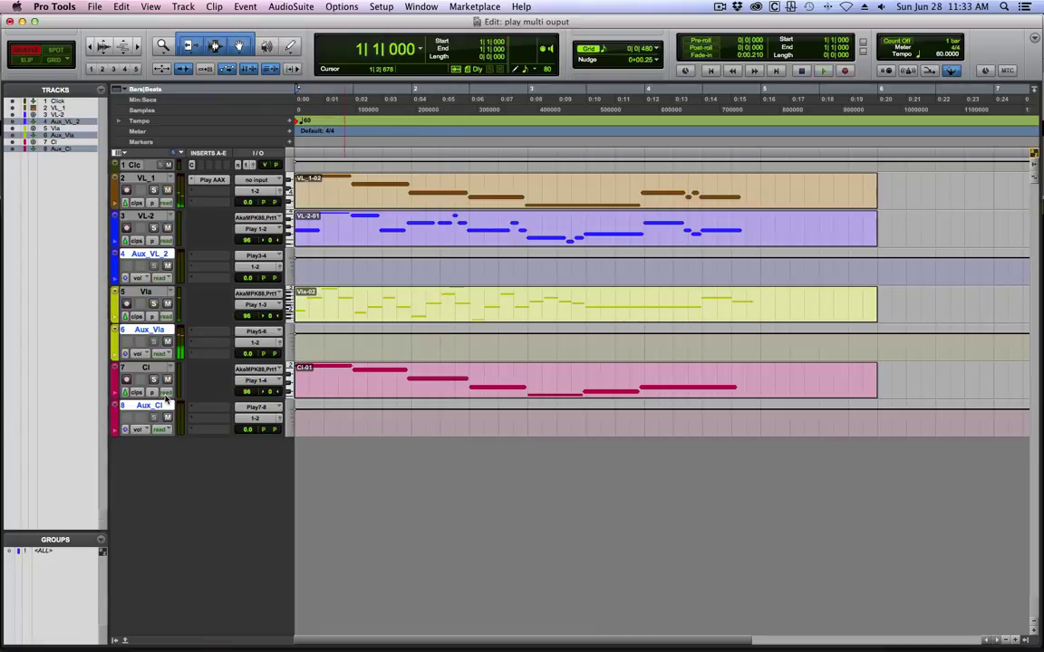
{"action": "key", "text": "space"}
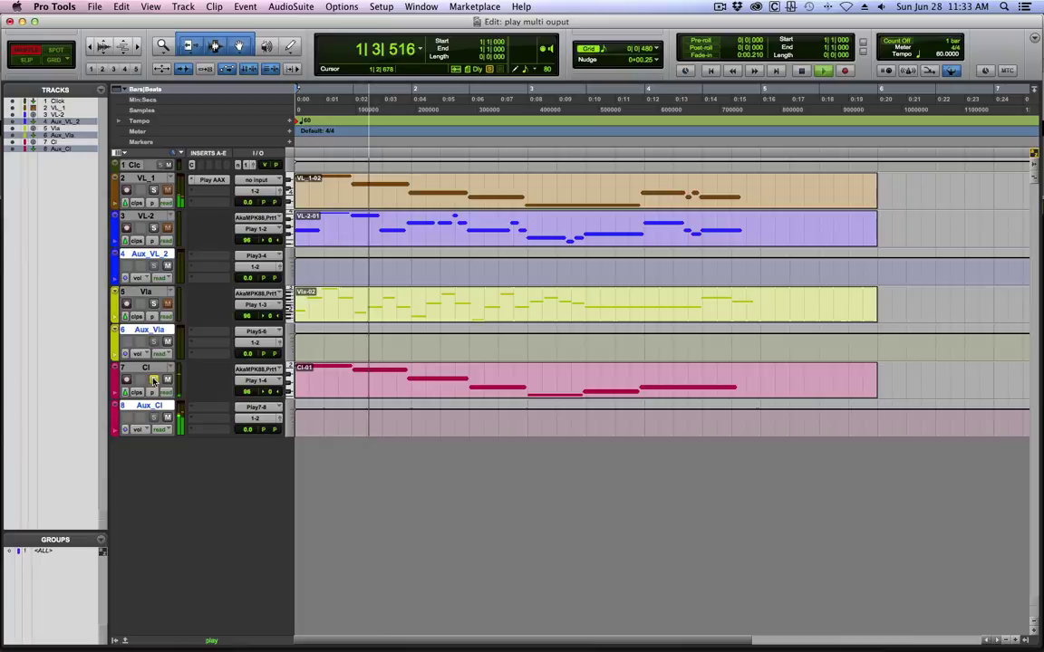
{"action": "left_click", "coordinate": [153, 303]}
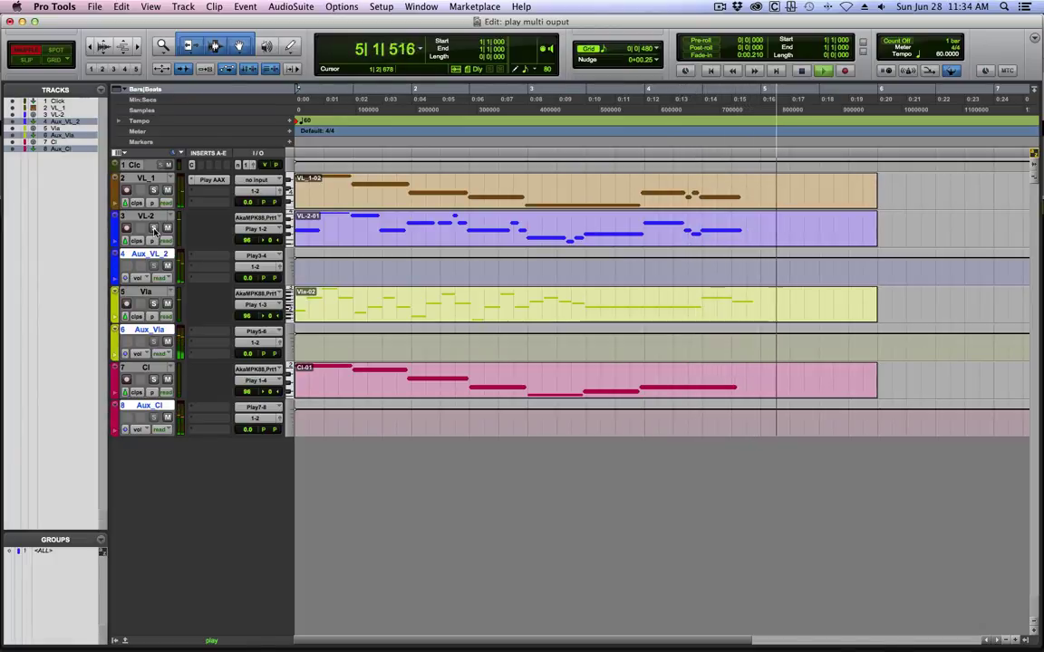
Step: Stop playback so the session returns to bar 1
{"action": "key", "text": "space"}
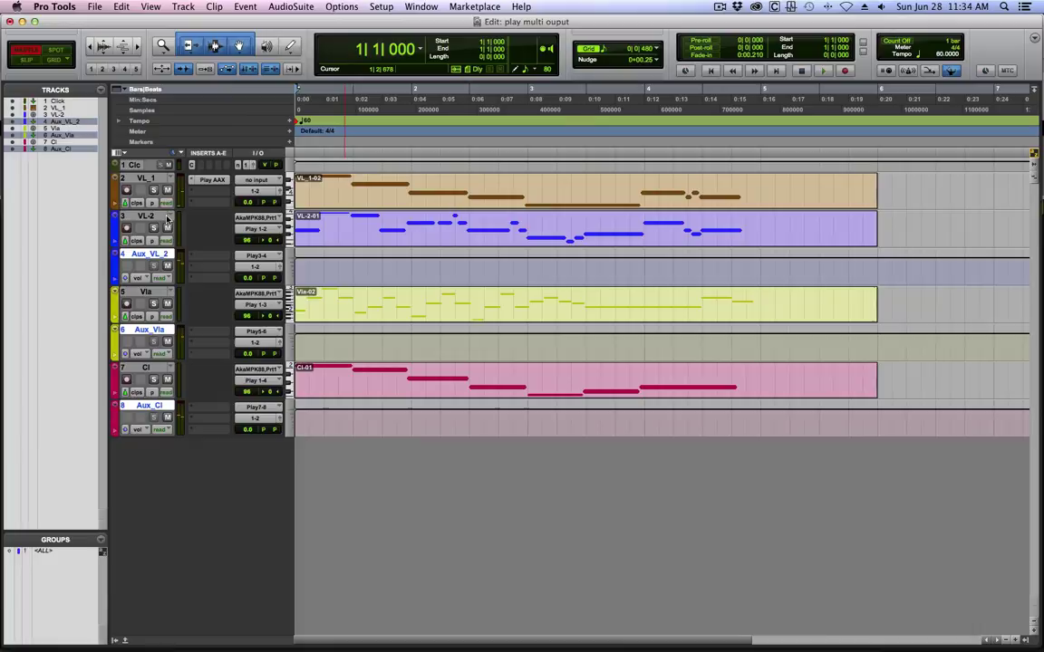